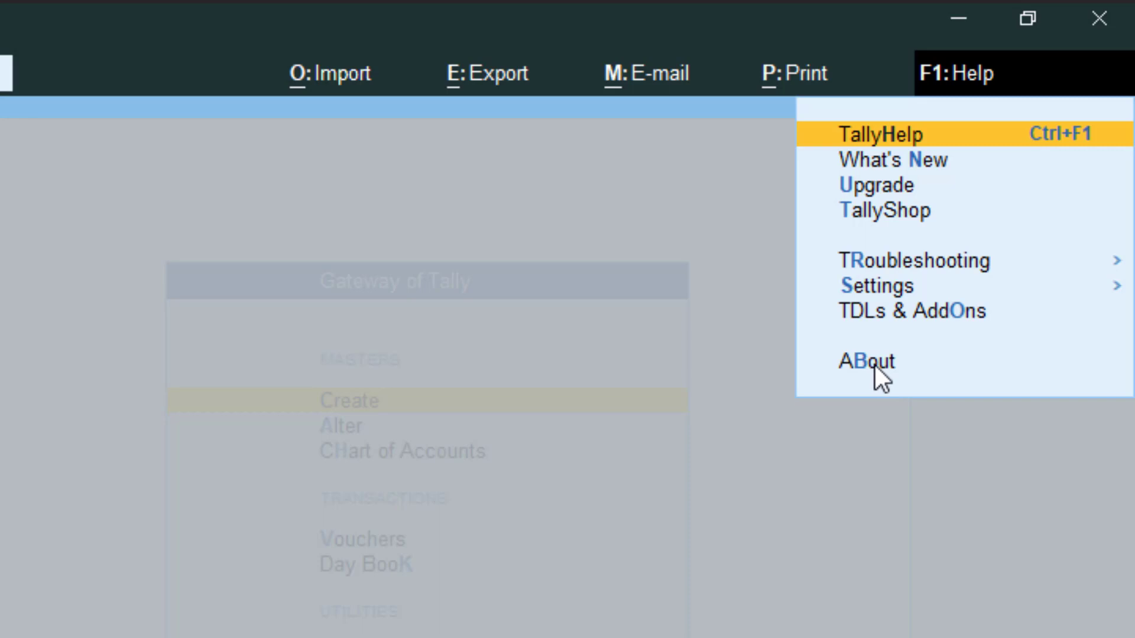
- Confirm release 2.1 in About, then open the company's Andhra Pradesh GST details from Company Features
{"action": "left_click", "coordinate": [875, 365]}
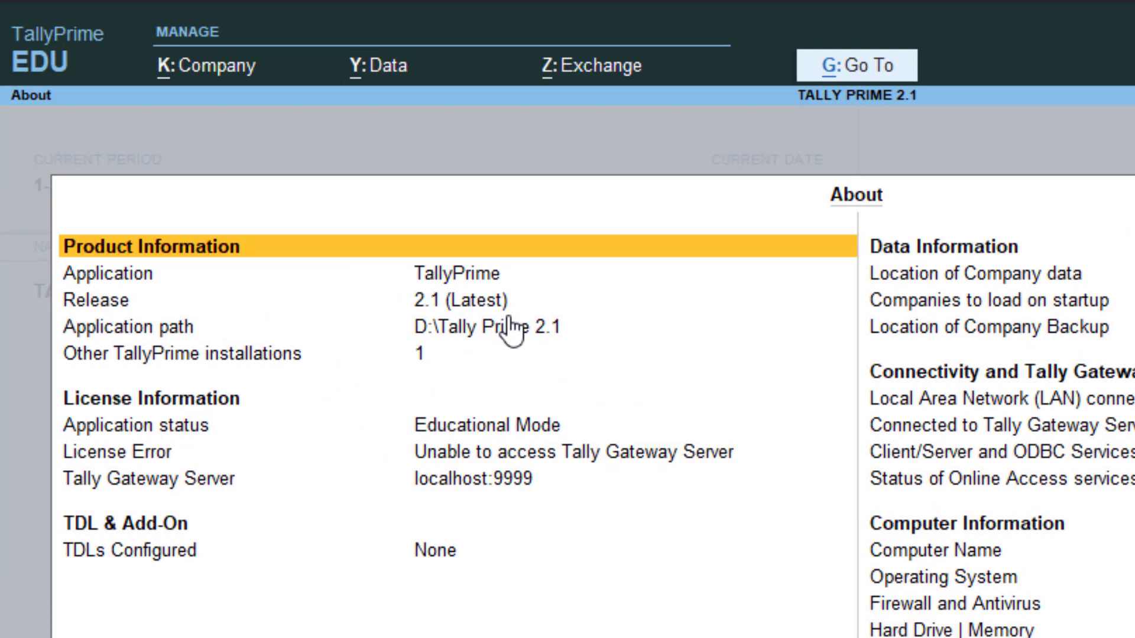
{"action": "key", "text": "Escape"}
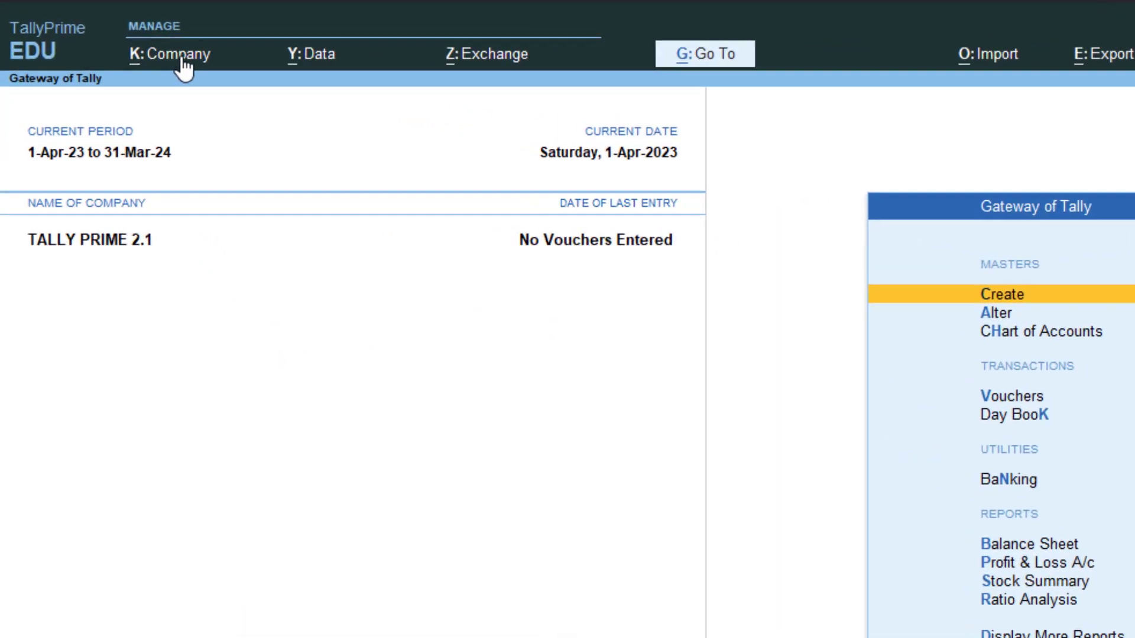
{"action": "left_click", "coordinate": [130, 40]}
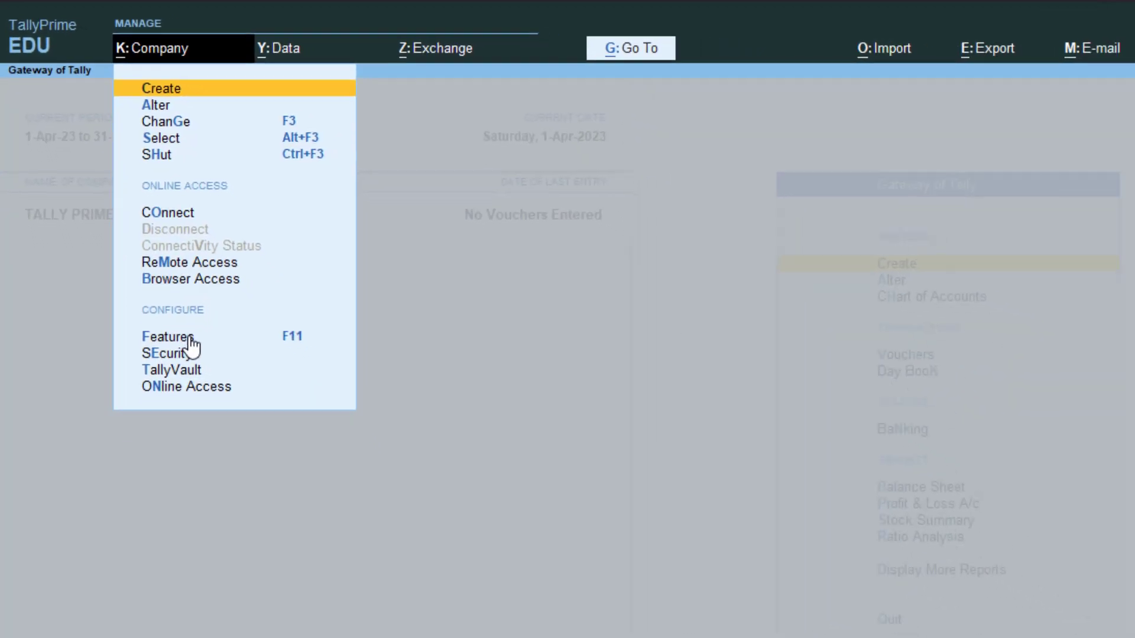
{"action": "left_click", "coordinate": [201, 375]}
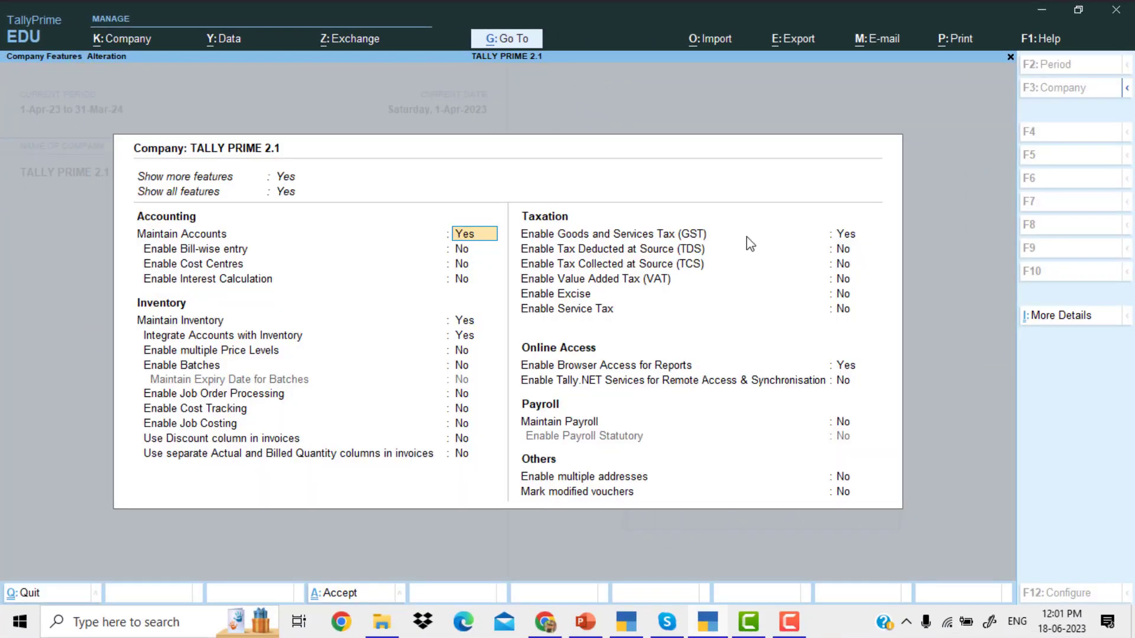
{"action": "left_click", "coordinate": [847, 235]}
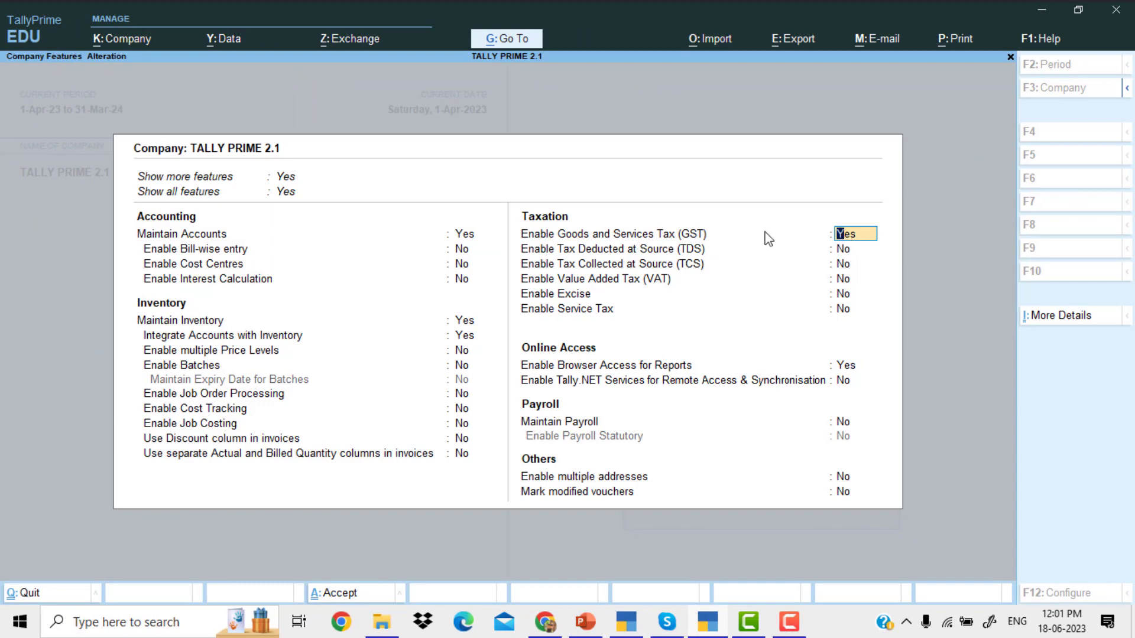
{"action": "key", "text": "Return"}
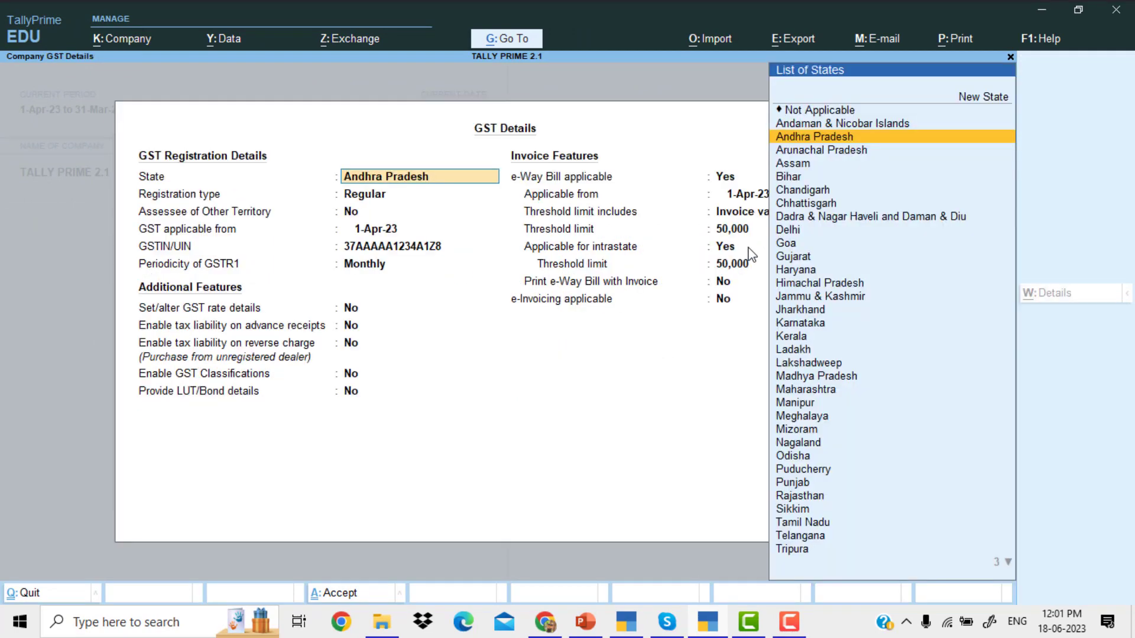
- Keep State Andhra Pradesh, Regular registration and the existing GSTIN, and dismiss the GSTIN warning
{"action": "left_click", "coordinate": [379, 251]}
{"action": "left_click", "coordinate": [391, 178]}
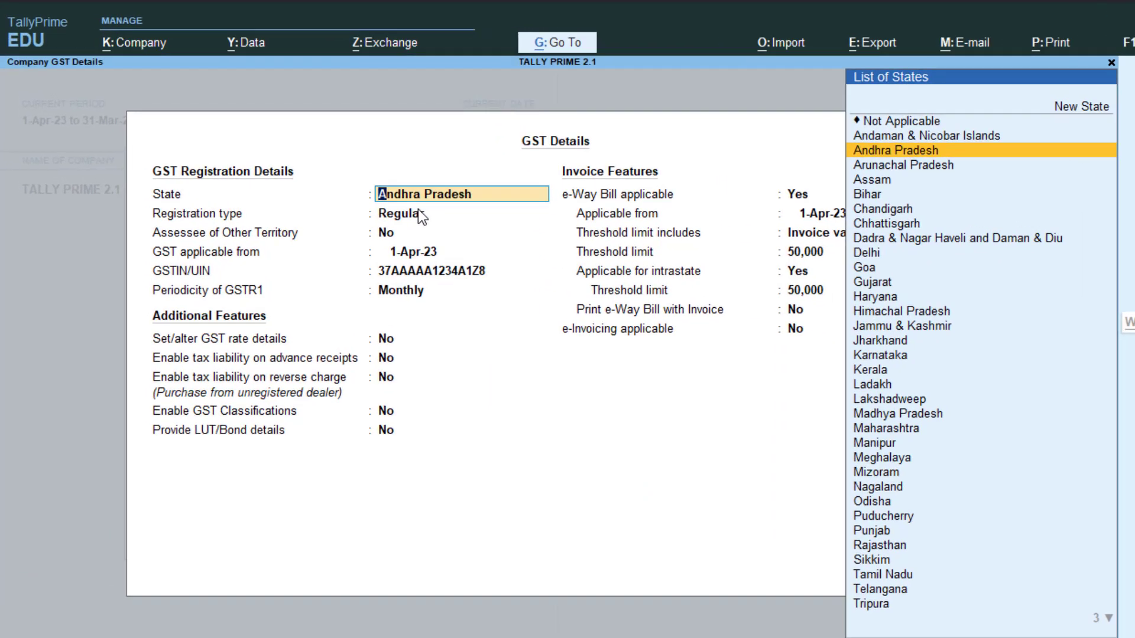
{"action": "left_click", "coordinate": [382, 194]}
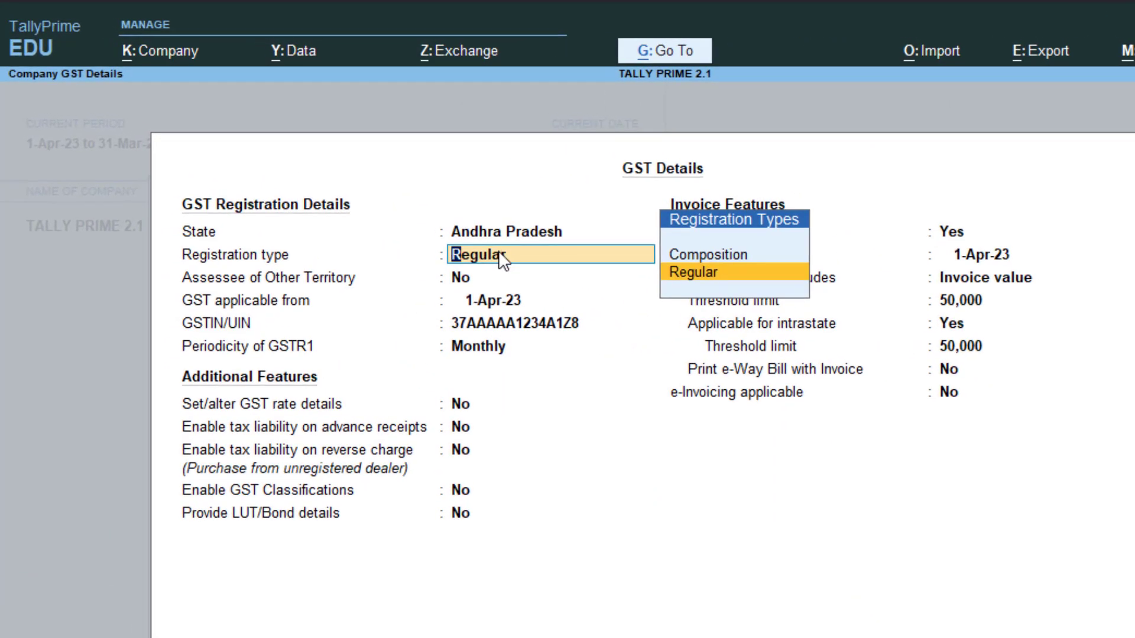
{"action": "left_click", "coordinate": [502, 325]}
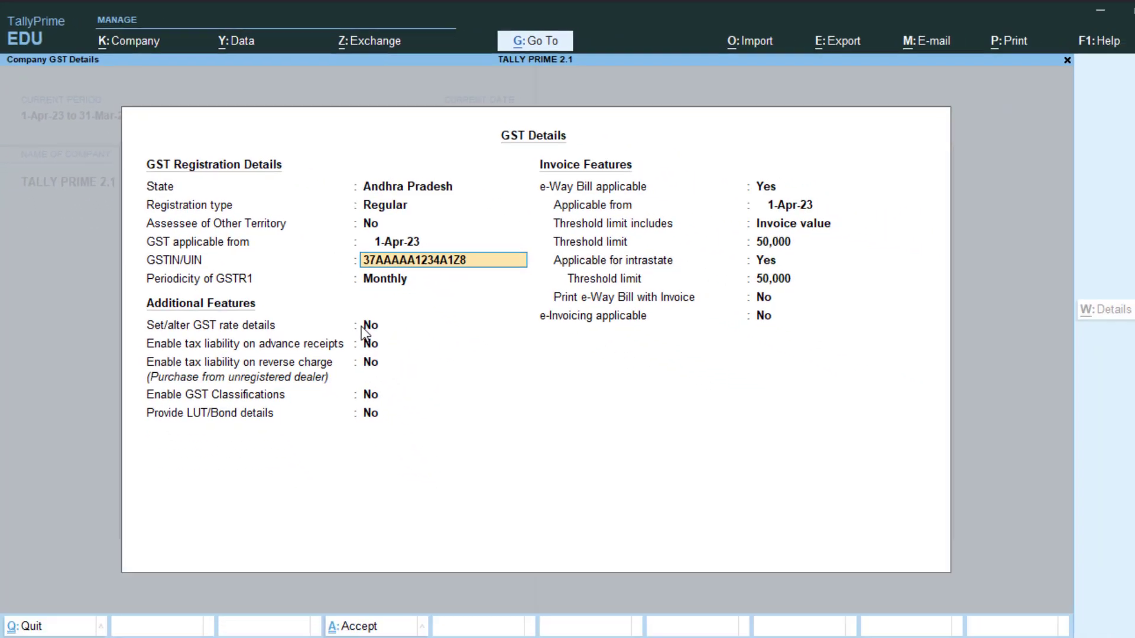
{"action": "key", "text": "Return"}
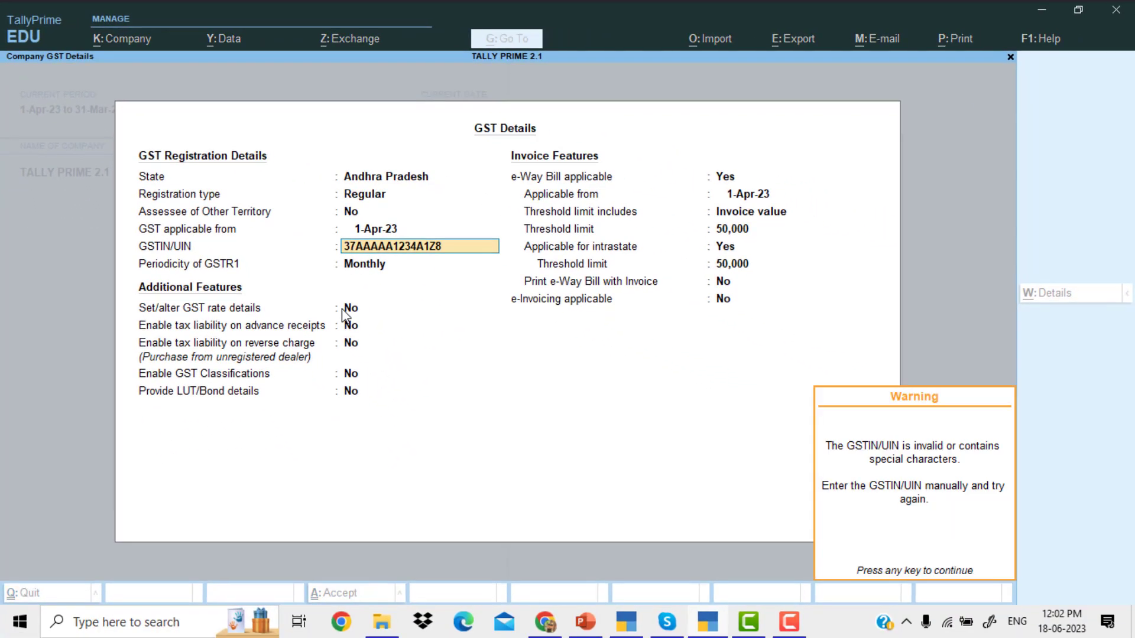
{"action": "left_click", "coordinate": [349, 310]}
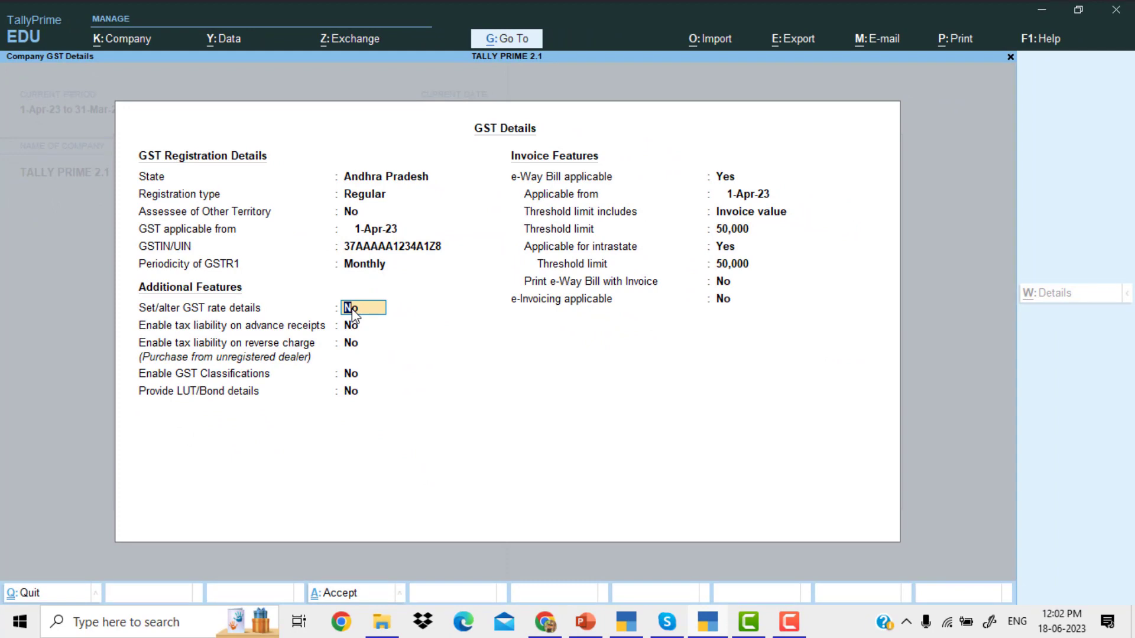
- Turn on GST rate details with HSN 78965 at 18% integrated tax, and accept the GST details
{"action": "key", "text": "y"}
{"action": "key", "text": "Return"}
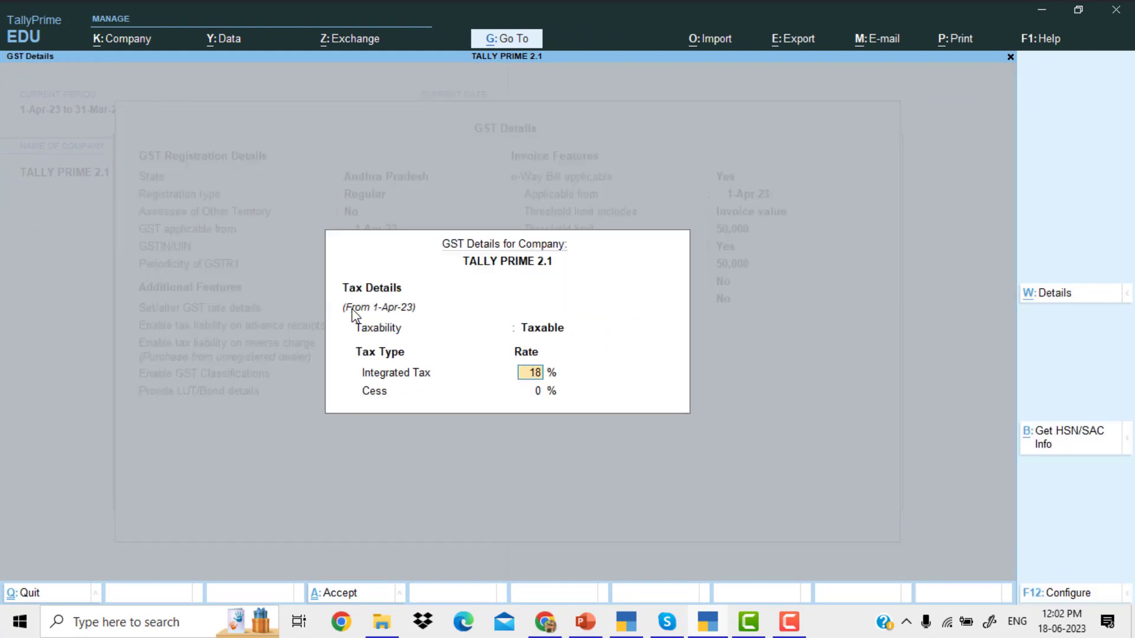
{"action": "left_click", "coordinate": [1061, 300]}
{"action": "key", "text": "Return"}
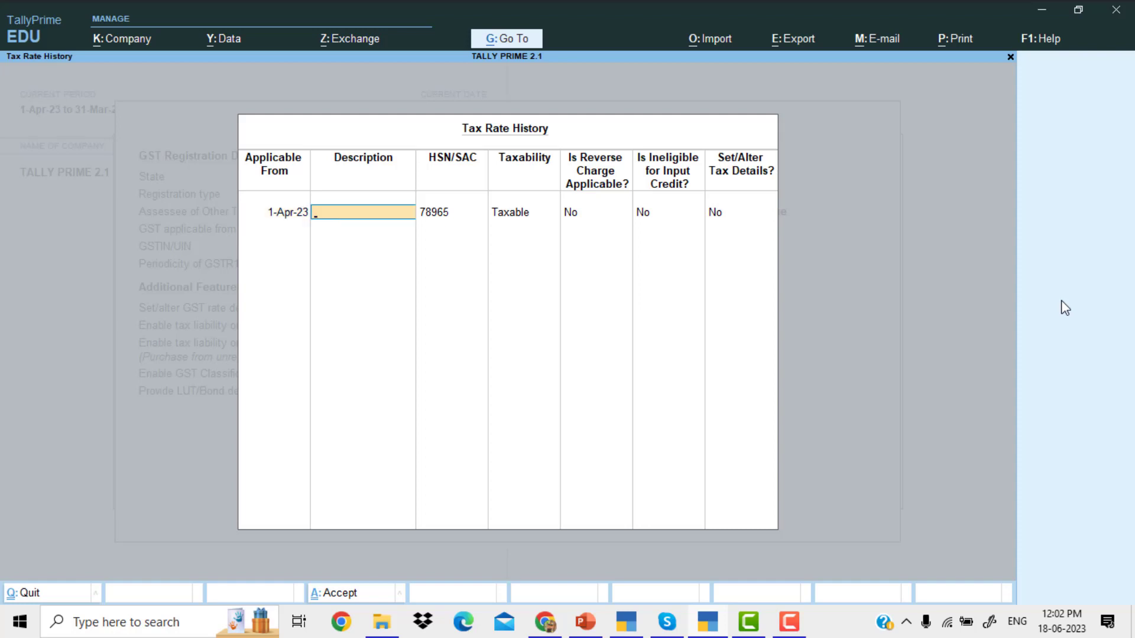
{"action": "key", "text": "Return"}
{"action": "key", "text": "Return"}
{"action": "key", "text": "Return"}
{"action": "key", "text": "Return"}
{"action": "key", "text": "Return"}
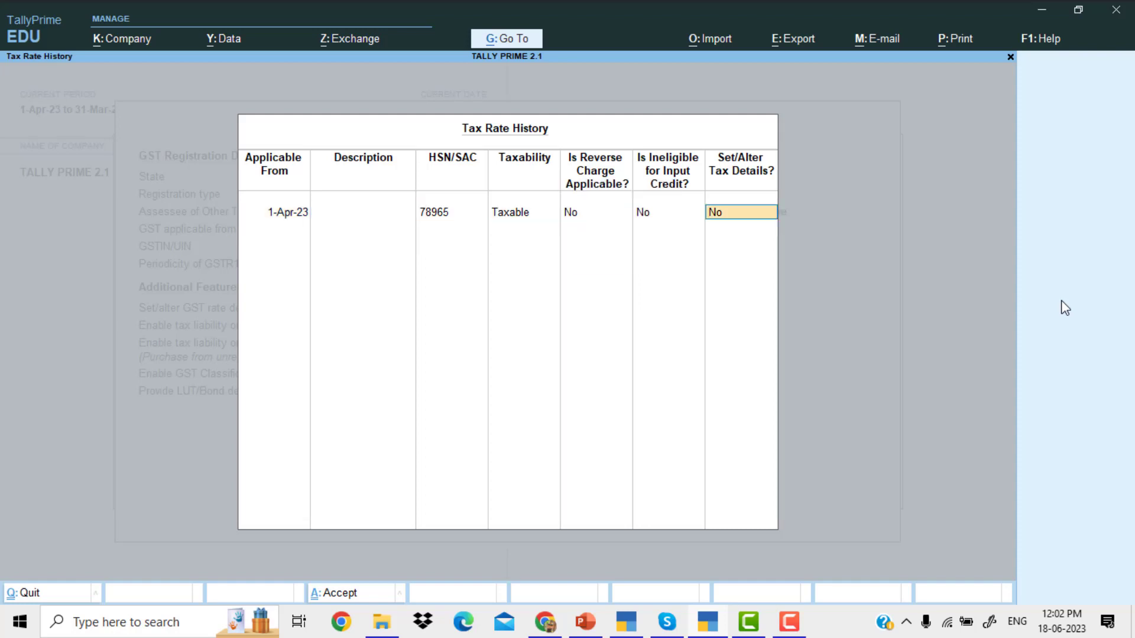
{"action": "key", "text": "Return"}
{"action": "key", "text": "Return"}
{"action": "key", "text": "Return"}
{"action": "key", "text": "Return"}
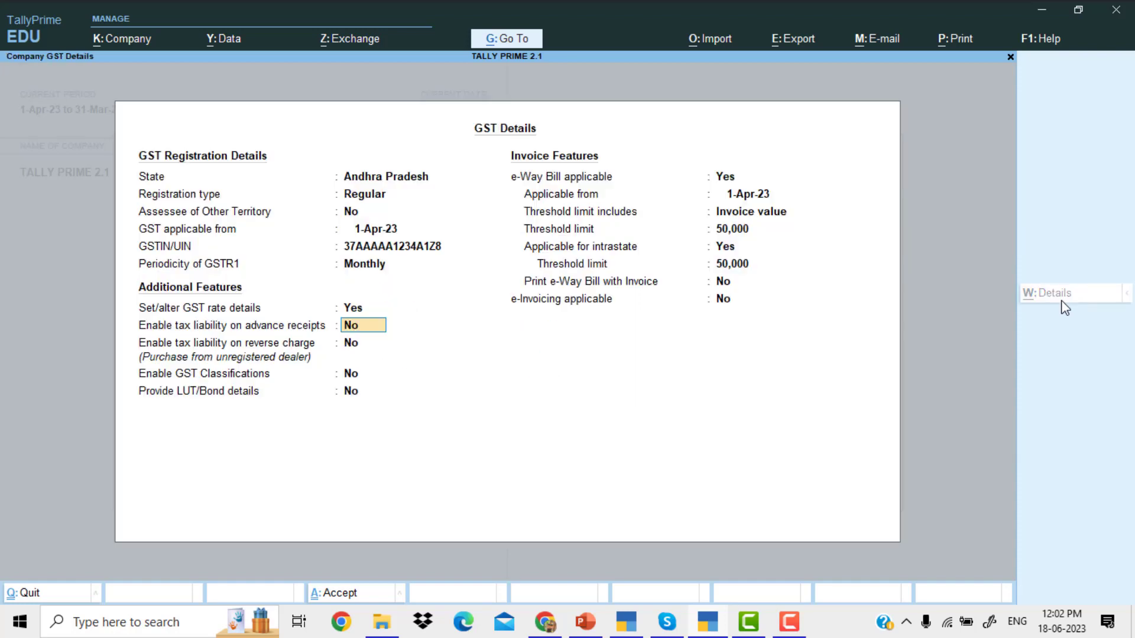
{"action": "key", "text": "Return"}
{"action": "key", "text": "Return"}
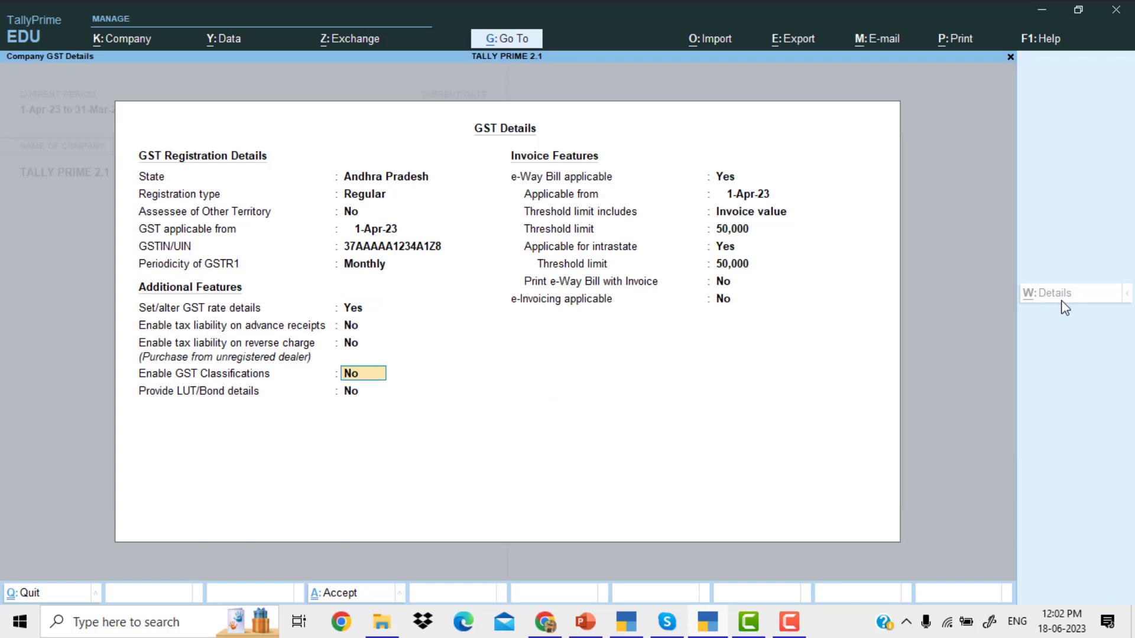
{"action": "key", "text": "ctrl+a"}
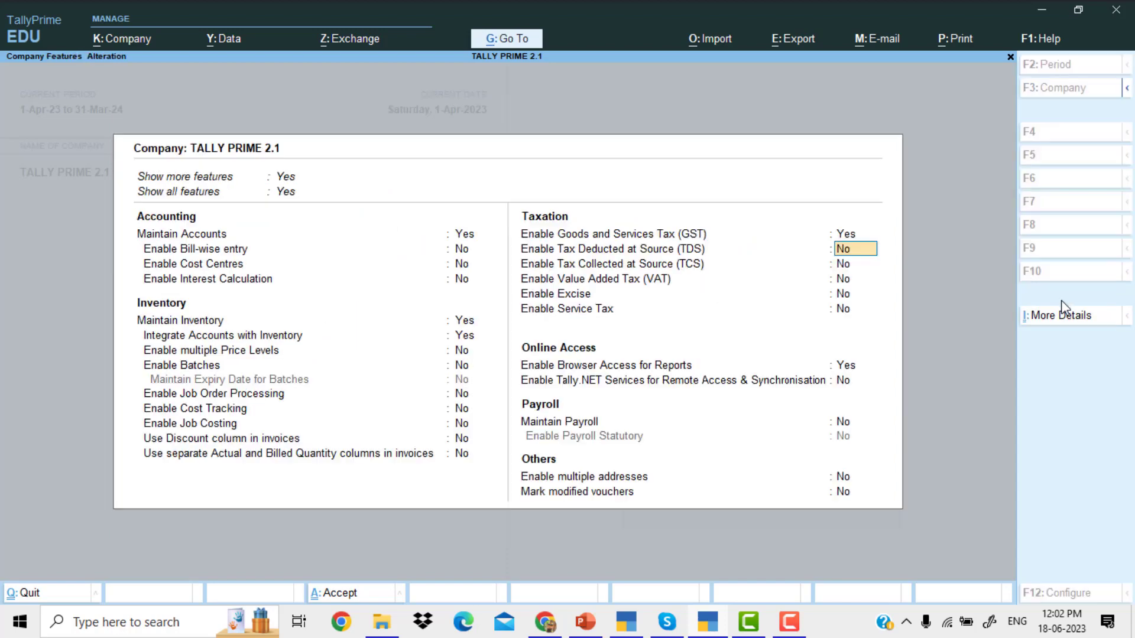
- Save the GST-enabled company features and switch to the other TallyPrime window
{"action": "key", "text": "ctrl+a"}
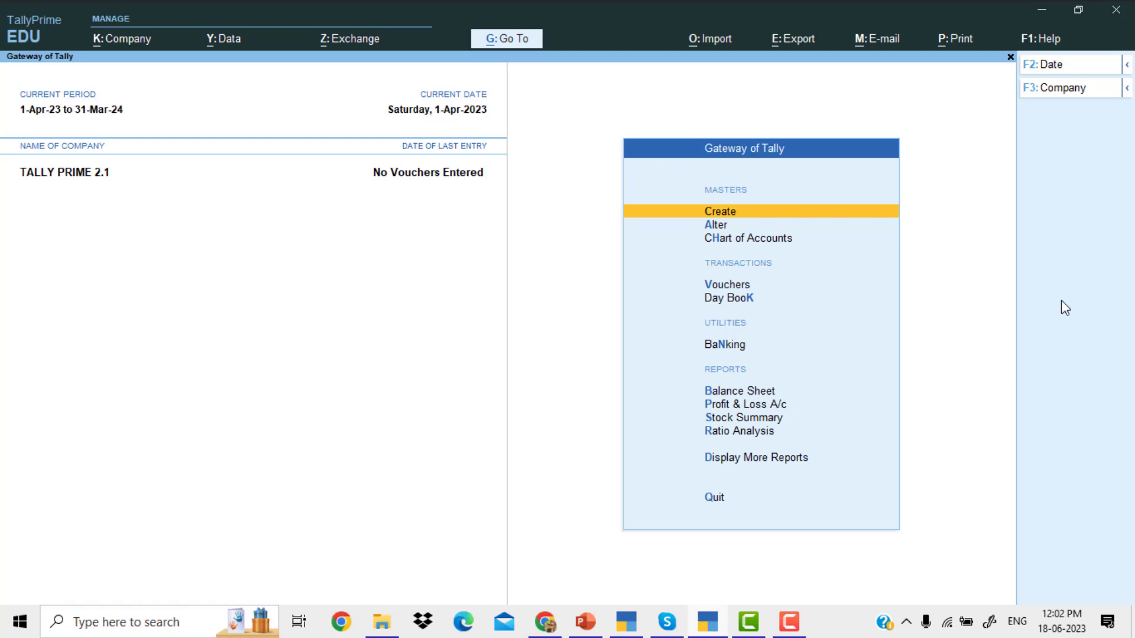
{"action": "left_click", "coordinate": [710, 617]}
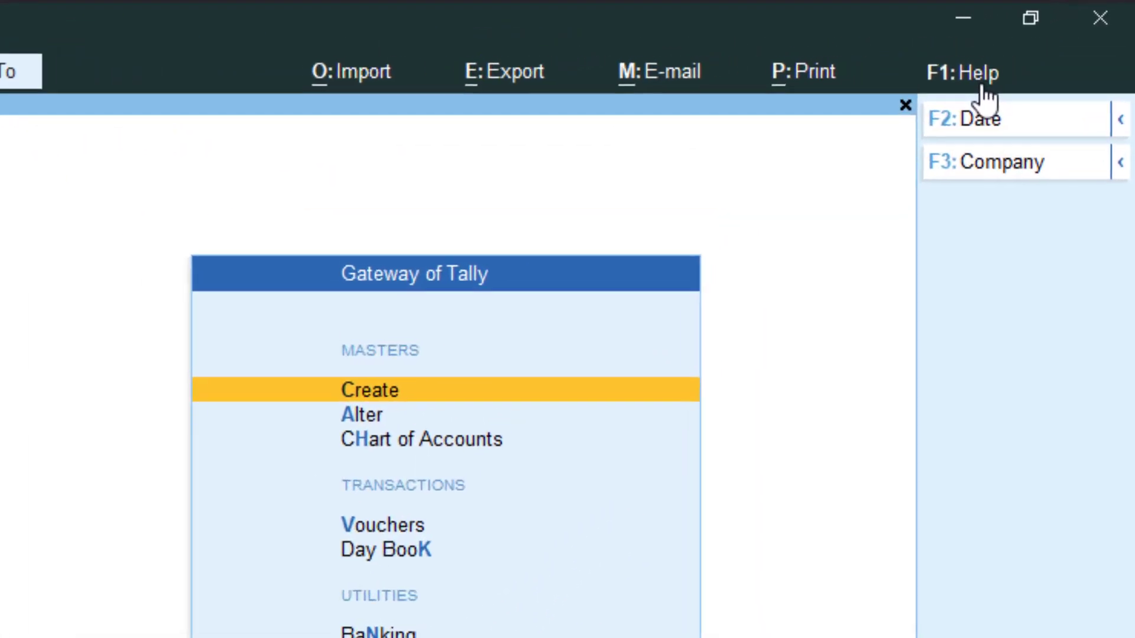
{"action": "left_click", "coordinate": [983, 88]}
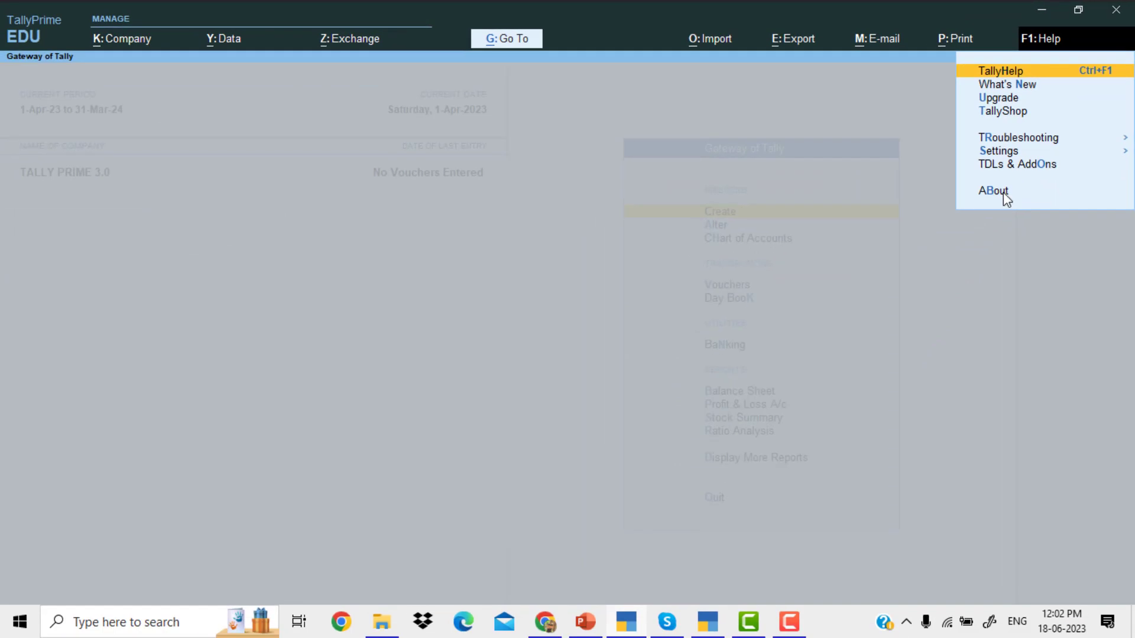
{"action": "left_click", "coordinate": [1003, 193]}
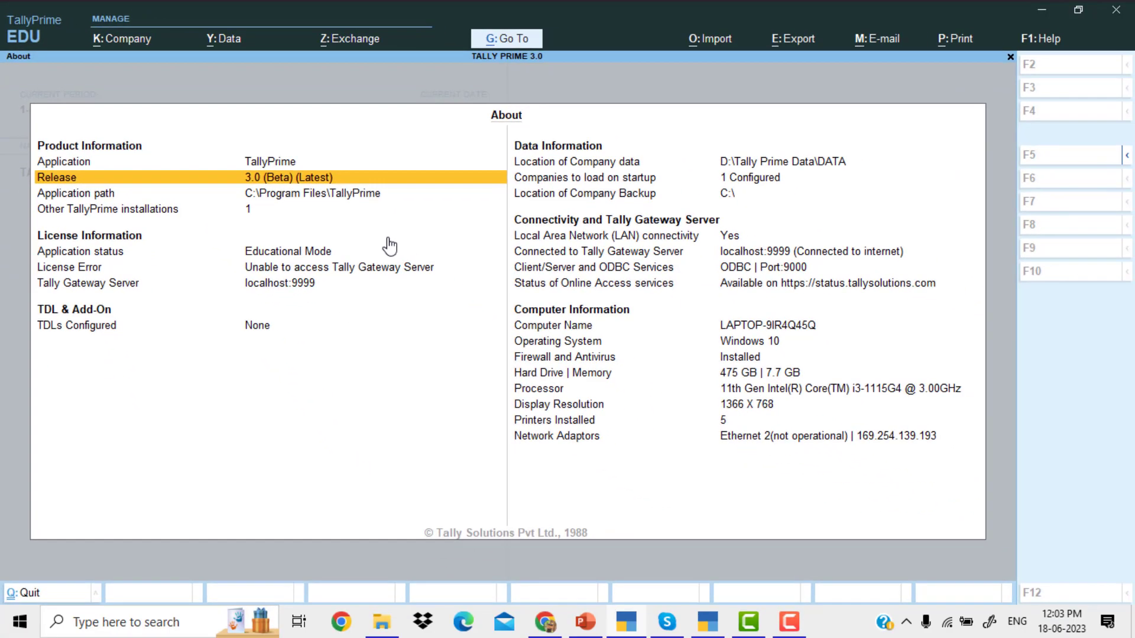
{"action": "key", "text": "Escape"}
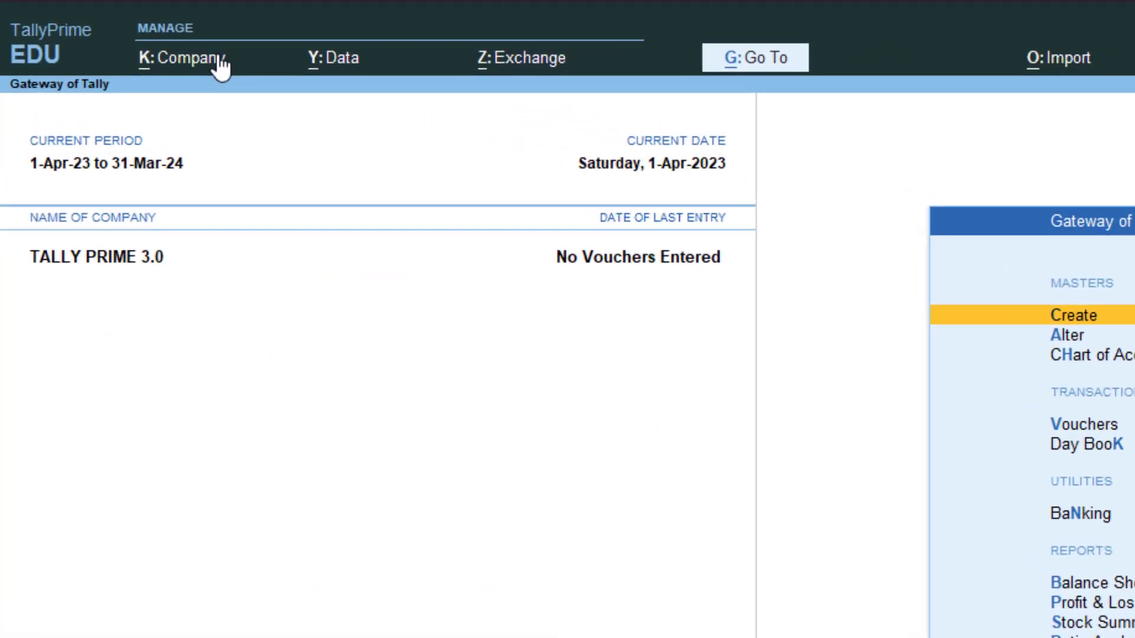
- Open the TALLY PRIME 3.0 Company Features and enter its Enable GST registration details
{"action": "left_click", "coordinate": [145, 36]}
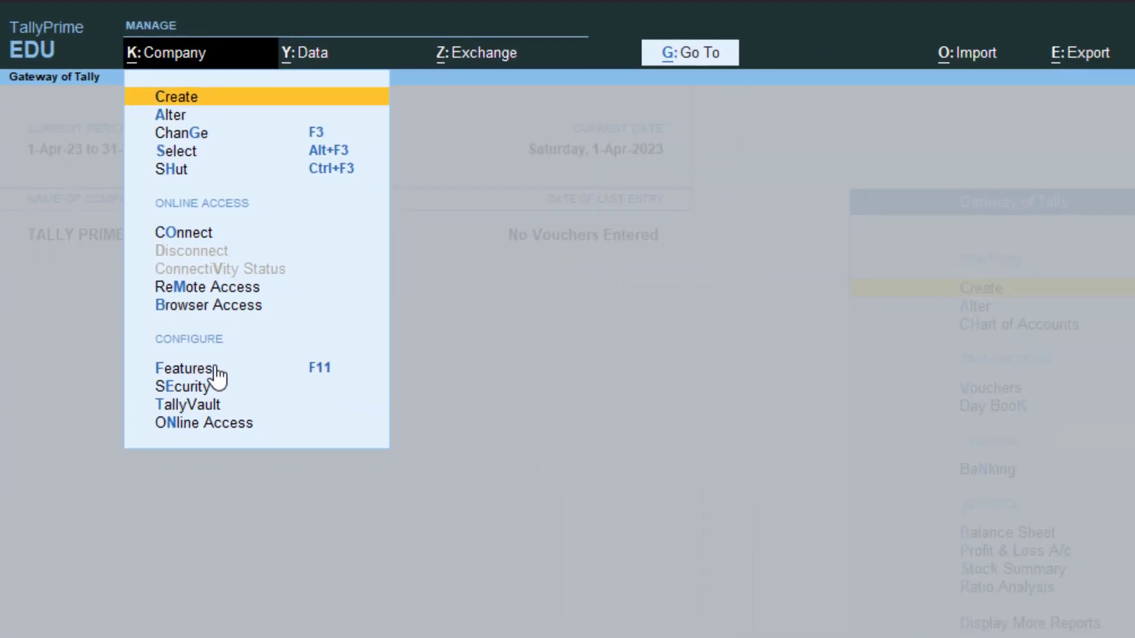
{"action": "left_click", "coordinate": [218, 375]}
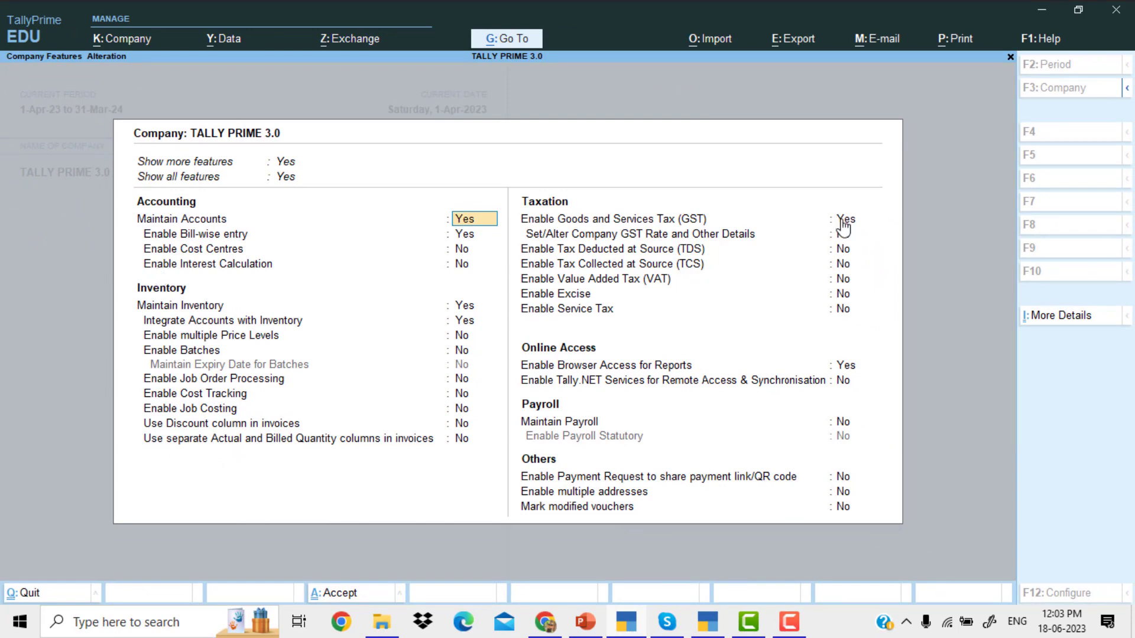
{"action": "left_click", "coordinate": [843, 223]}
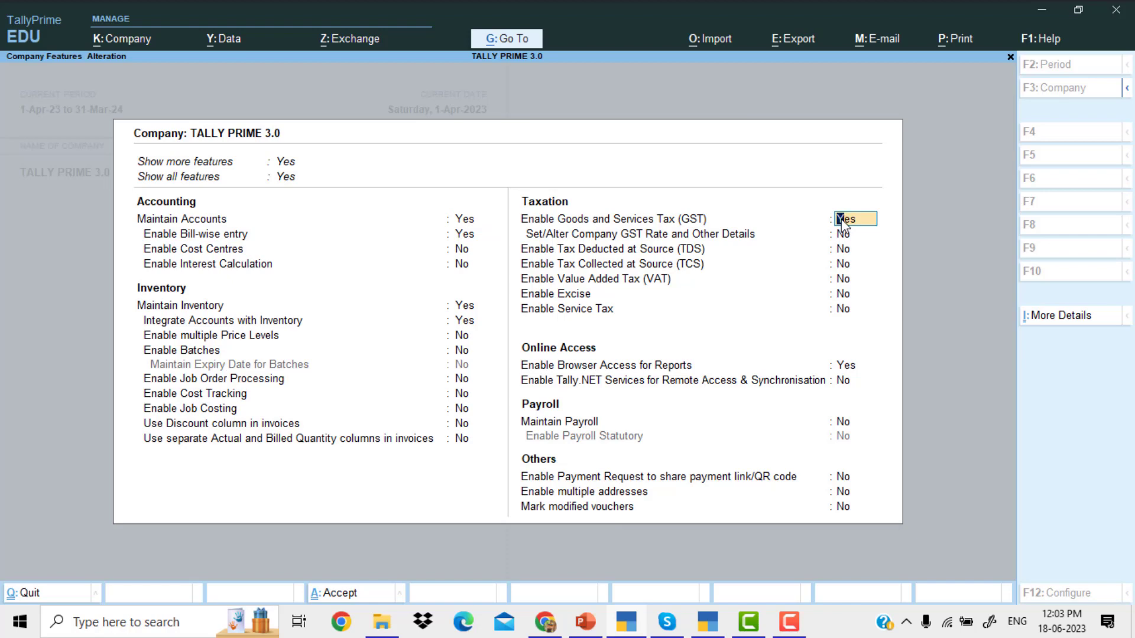
{"action": "key", "text": "Return"}
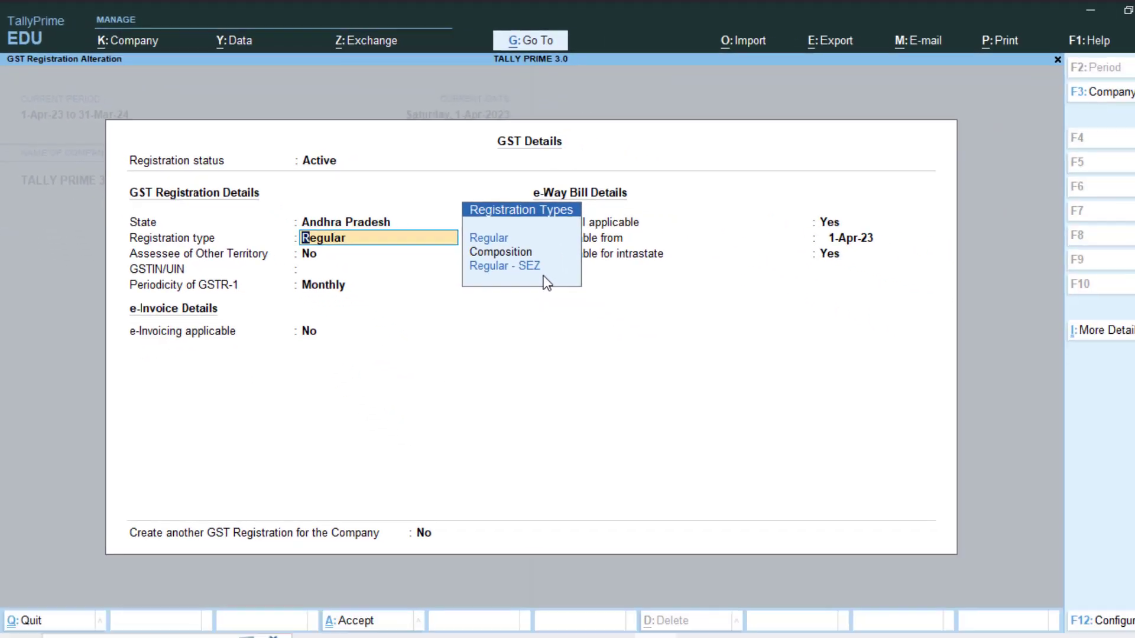
- Keep Regular registration and No for other territory, then select the Andhra Pradesh GSTIN in PowerPoint
{"action": "key", "text": "Return"}
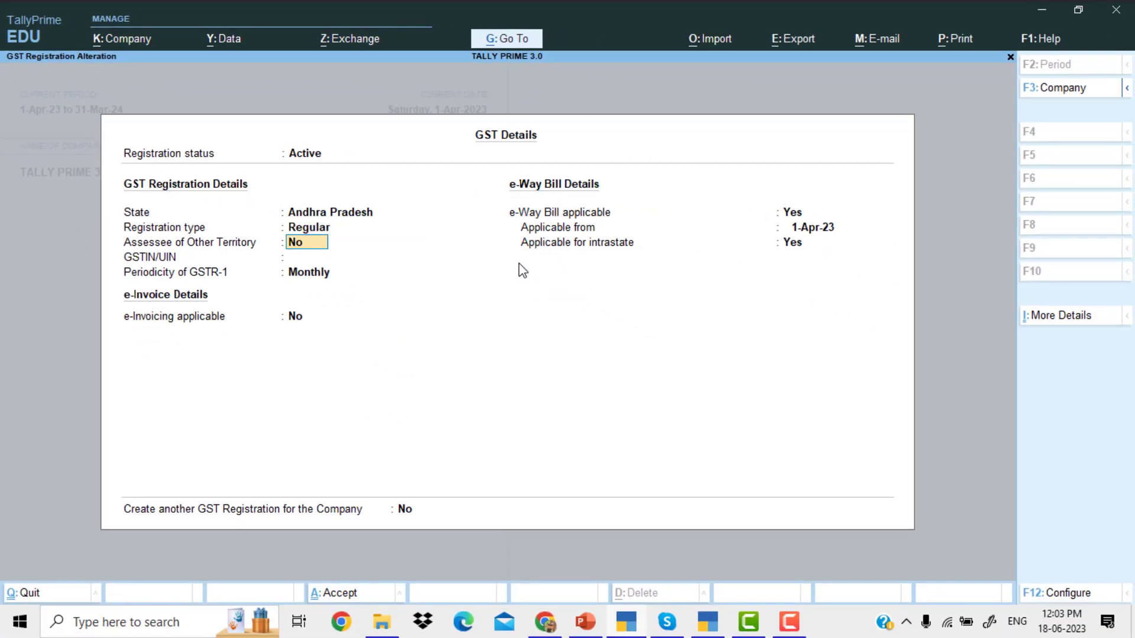
{"action": "key", "text": "Return"}
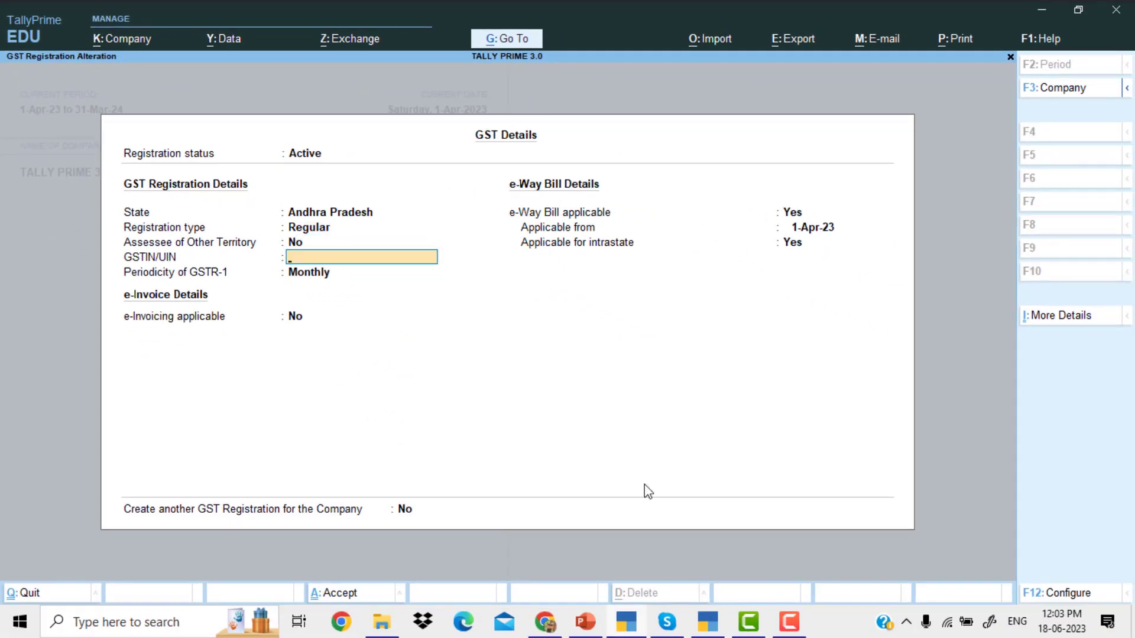
{"action": "left_click", "coordinate": [603, 625]}
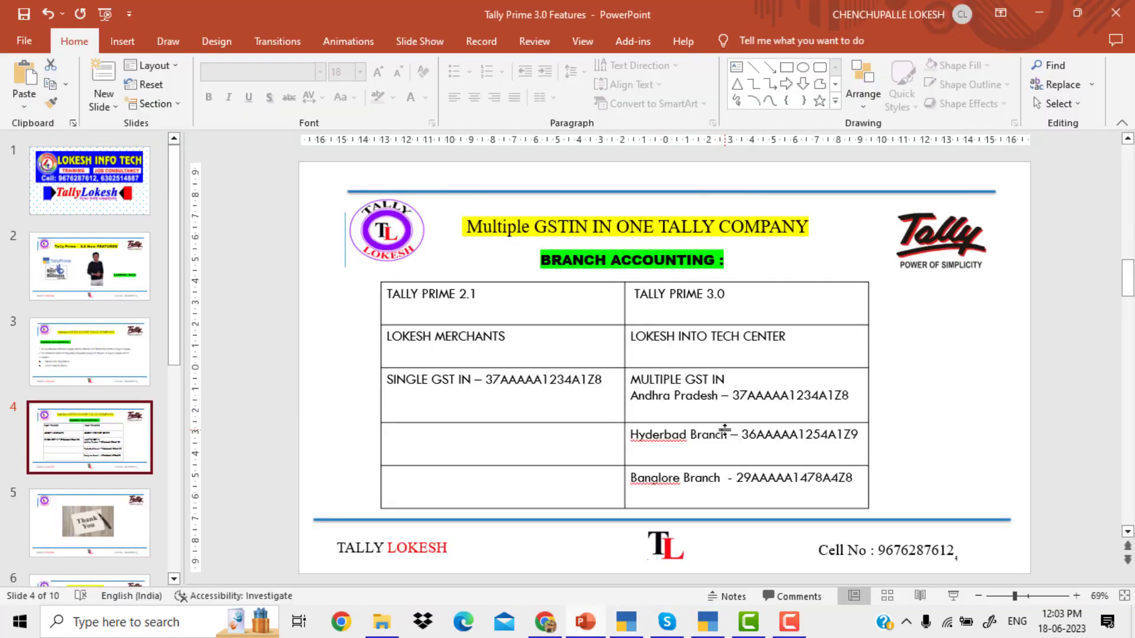
{"action": "left_click_drag", "start_coordinate": [736, 395], "coordinate": [848, 399]}
{"action": "key", "text": "ctrl+c"}
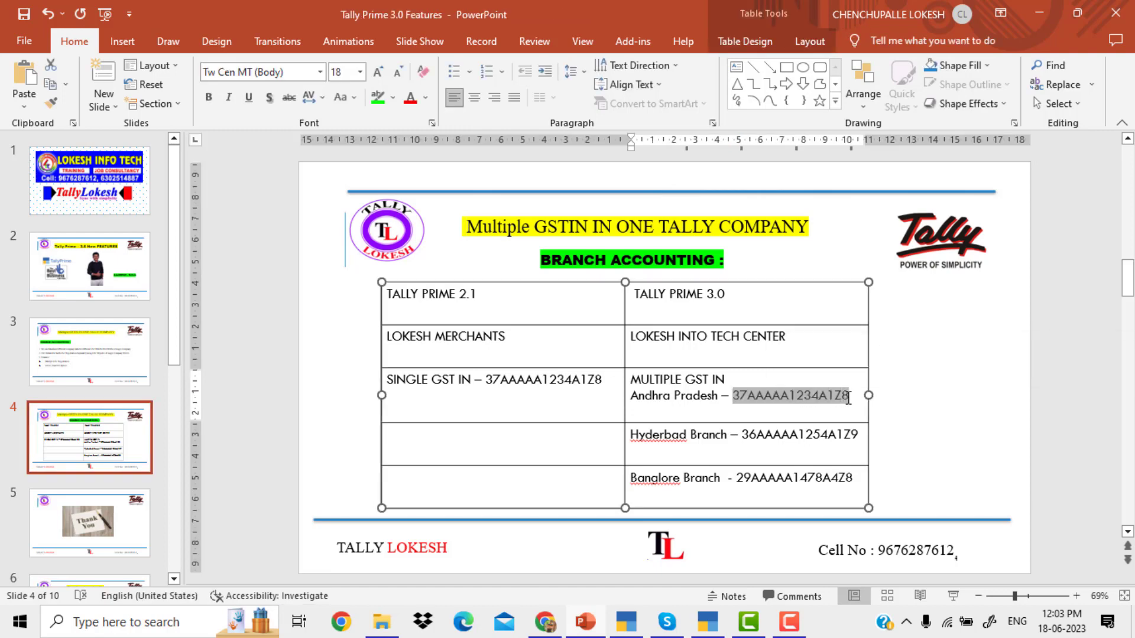
{"action": "left_click", "coordinate": [708, 623]}
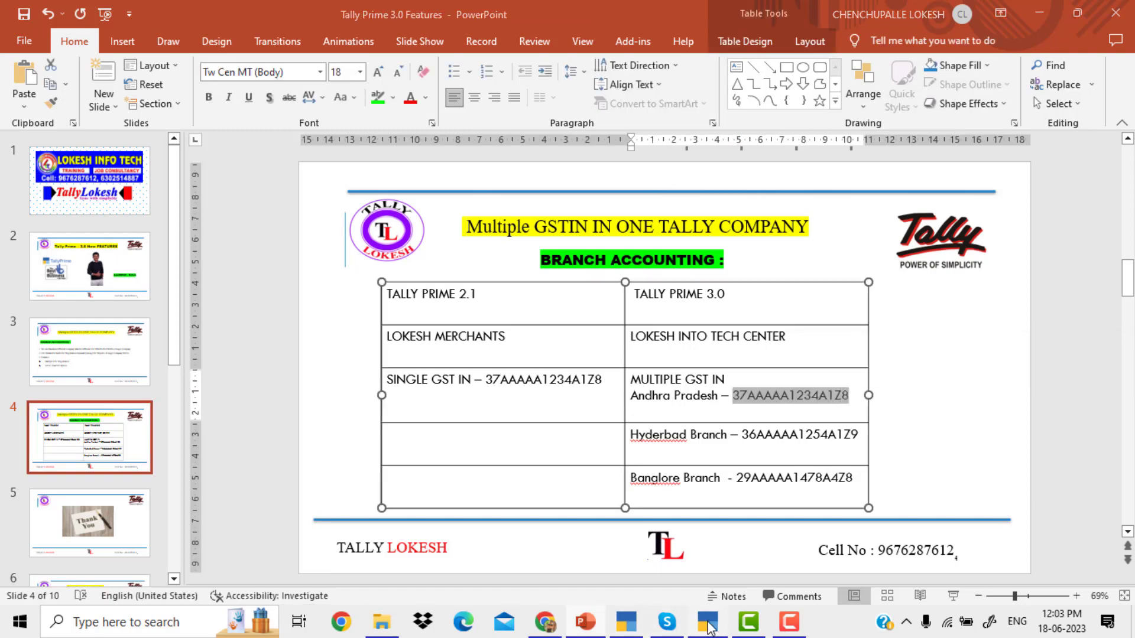
- Paste the Andhra Pradesh GSTIN, keep monthly GSTR-1 filing, and close the GST details
{"action": "left_click", "coordinate": [632, 624]}
{"action": "key", "text": "ctrl+v"}
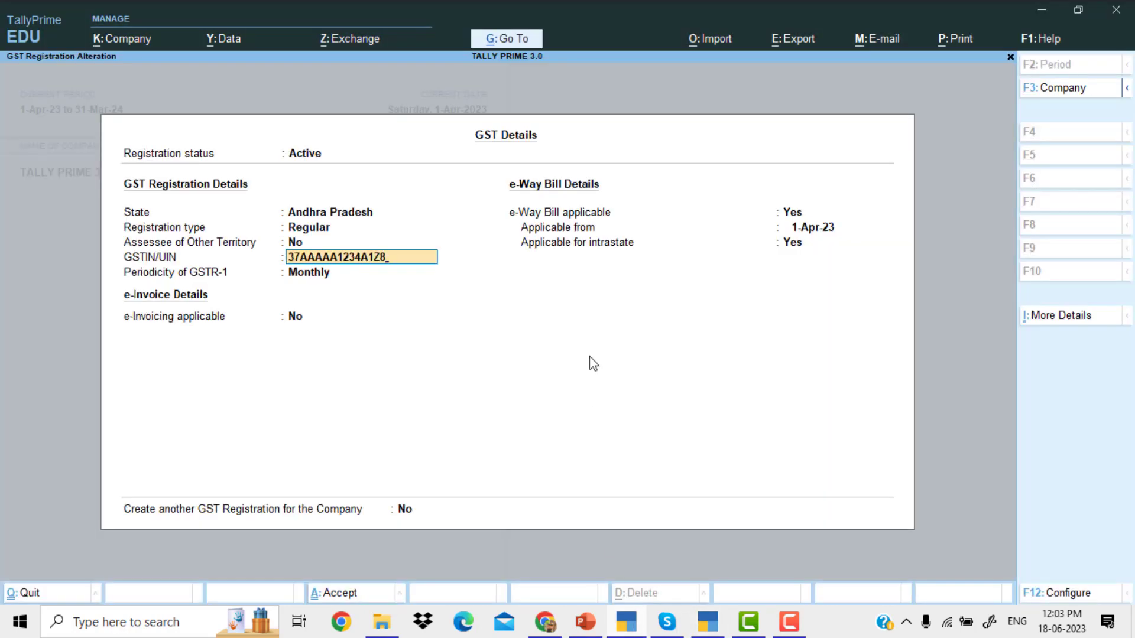
{"action": "key", "text": "Return"}
{"action": "key", "text": "Return"}
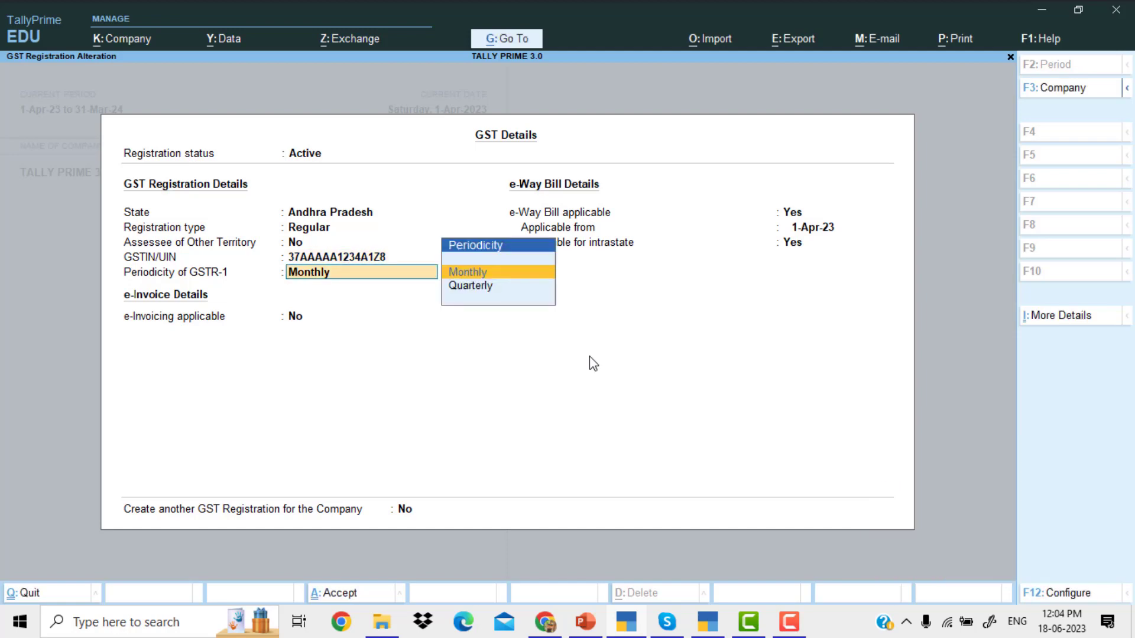
{"action": "key", "text": "Return"}
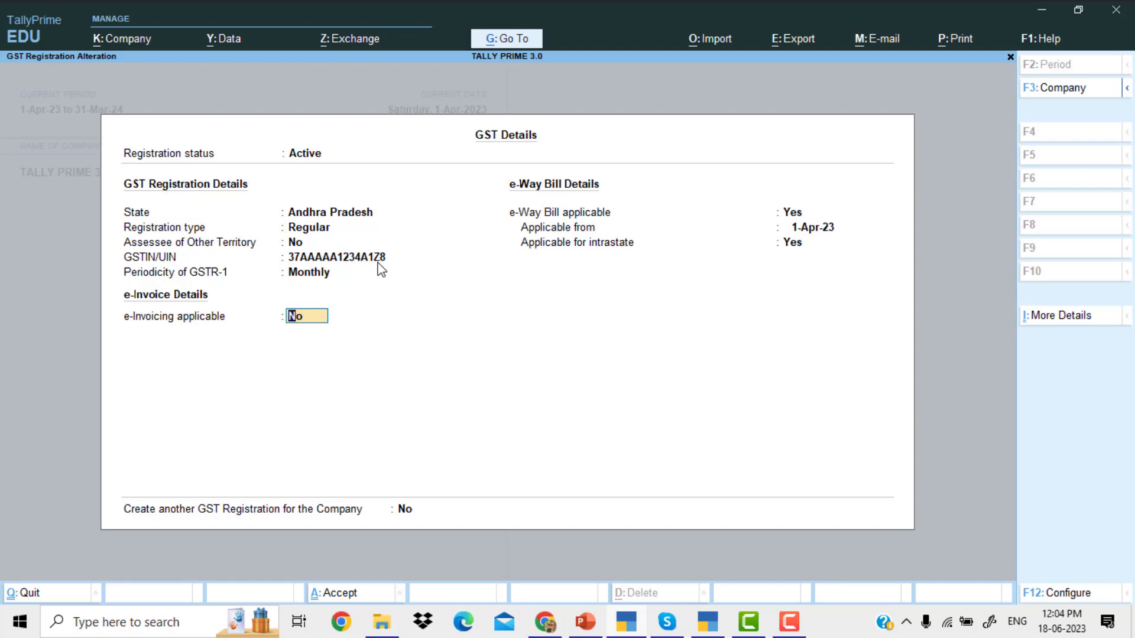
{"action": "key", "text": "Return"}
{"action": "key", "text": "Return"}
{"action": "key", "text": "Return"}
{"action": "key", "text": "Return"}
{"action": "key", "text": "Return"}
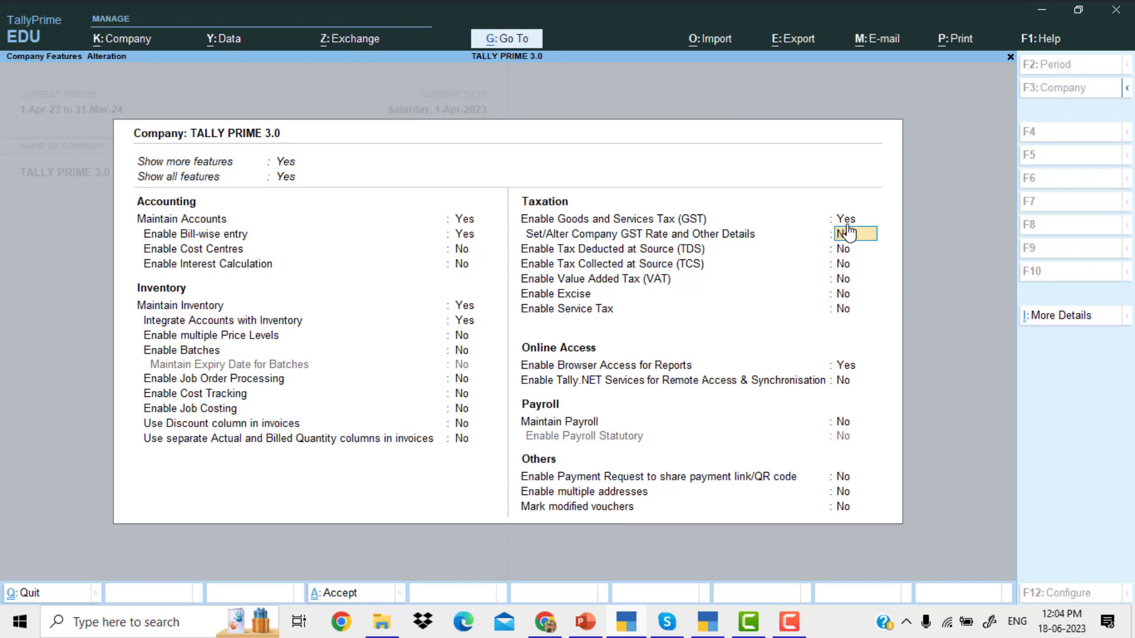
- Save Company Features, reopen them with F11, and return to the GST registration details
{"action": "key", "text": "ctrl"}
{"action": "key", "text": "ctrl+a"}
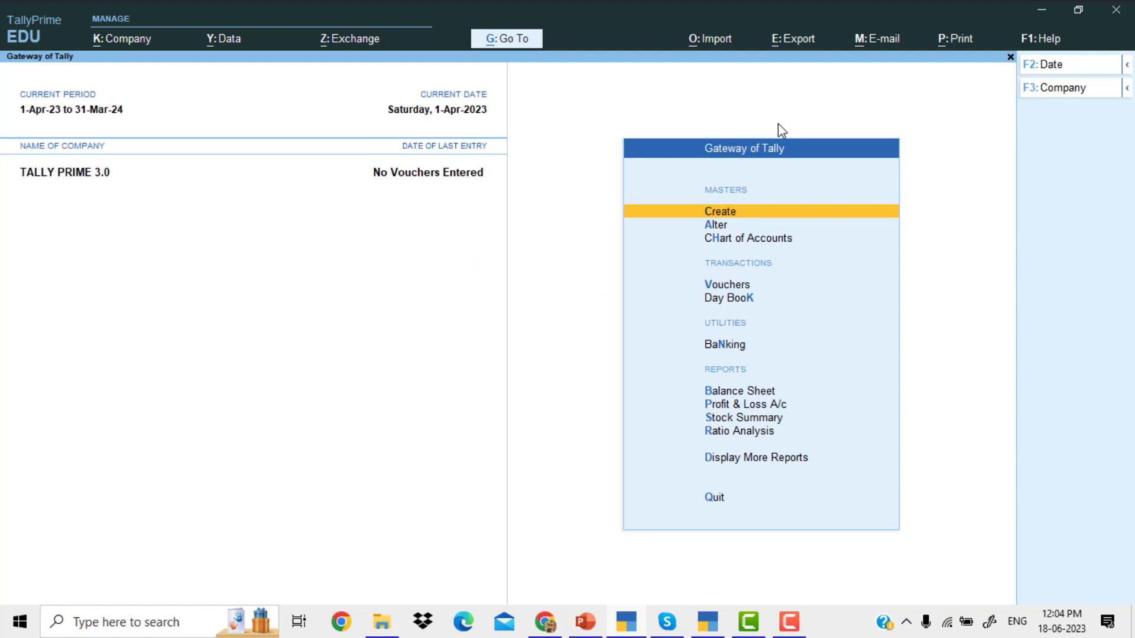
{"action": "key", "text": "F11"}
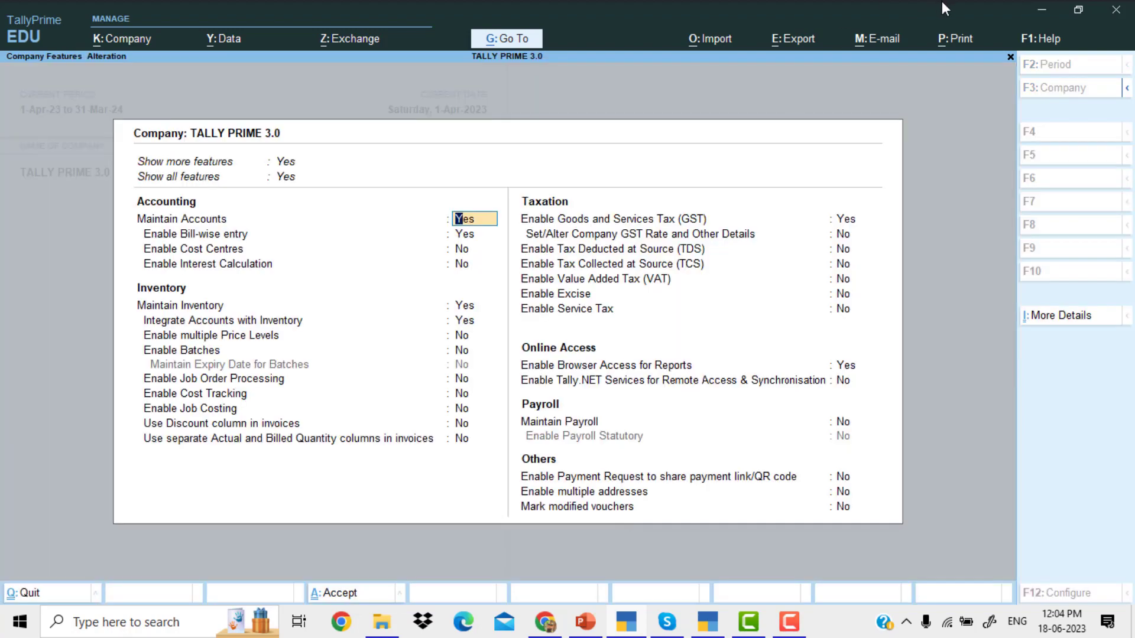
{"action": "left_click", "coordinate": [847, 220]}
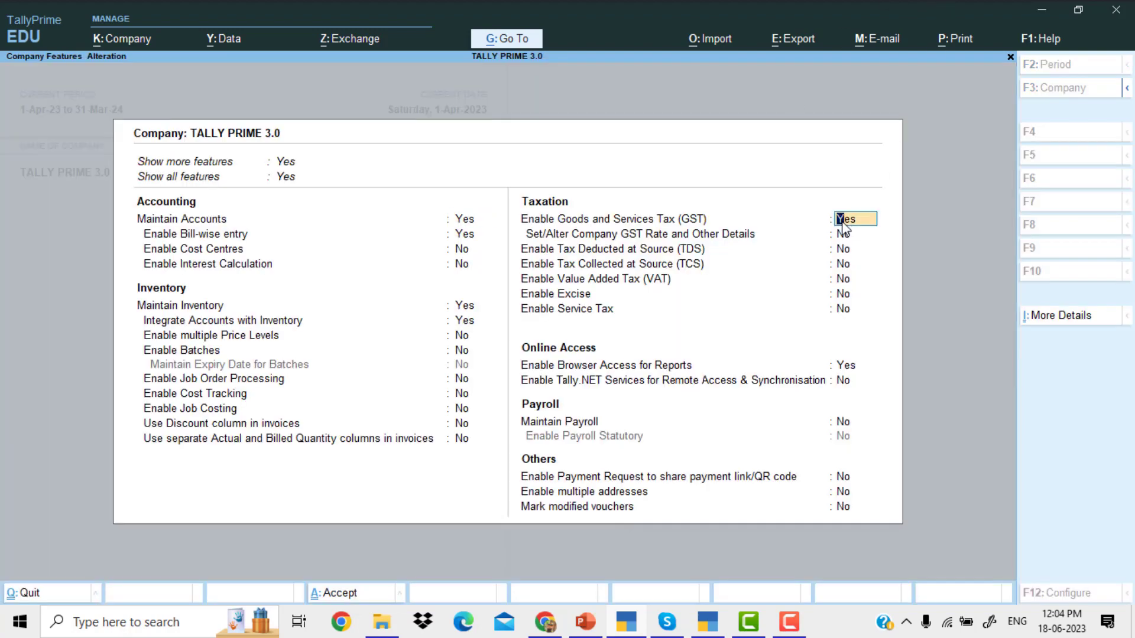
{"action": "left_click", "coordinate": [847, 225]}
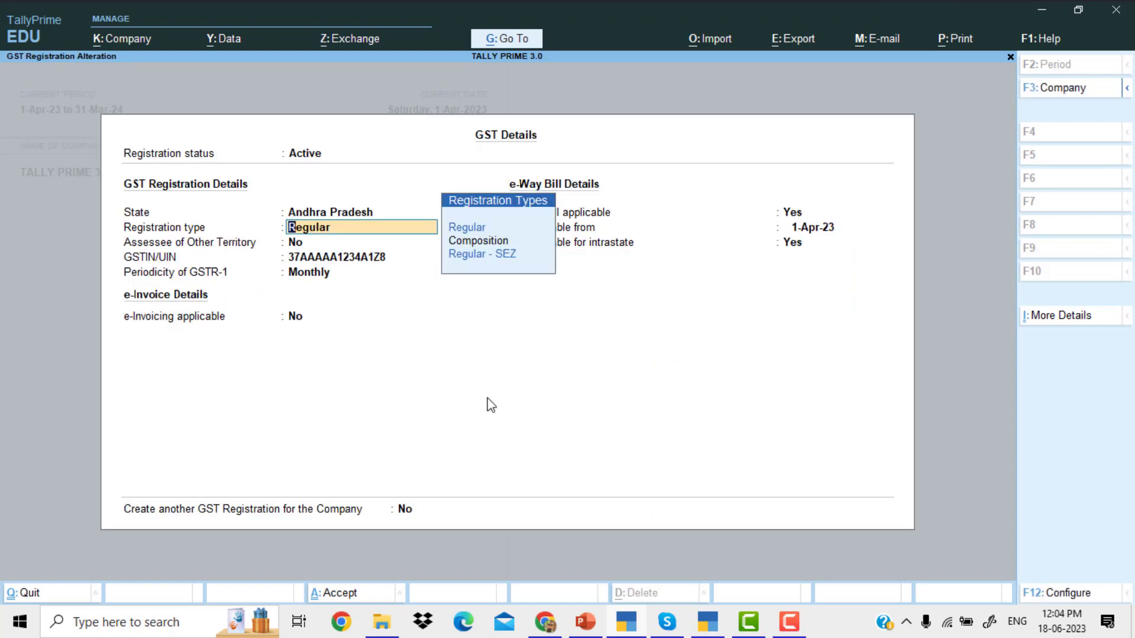
- Accept the Andhra Pradesh registration with Yes for creating another GST registration
{"action": "left_click", "coordinate": [405, 511]}
{"action": "left_click", "coordinate": [404, 512]}
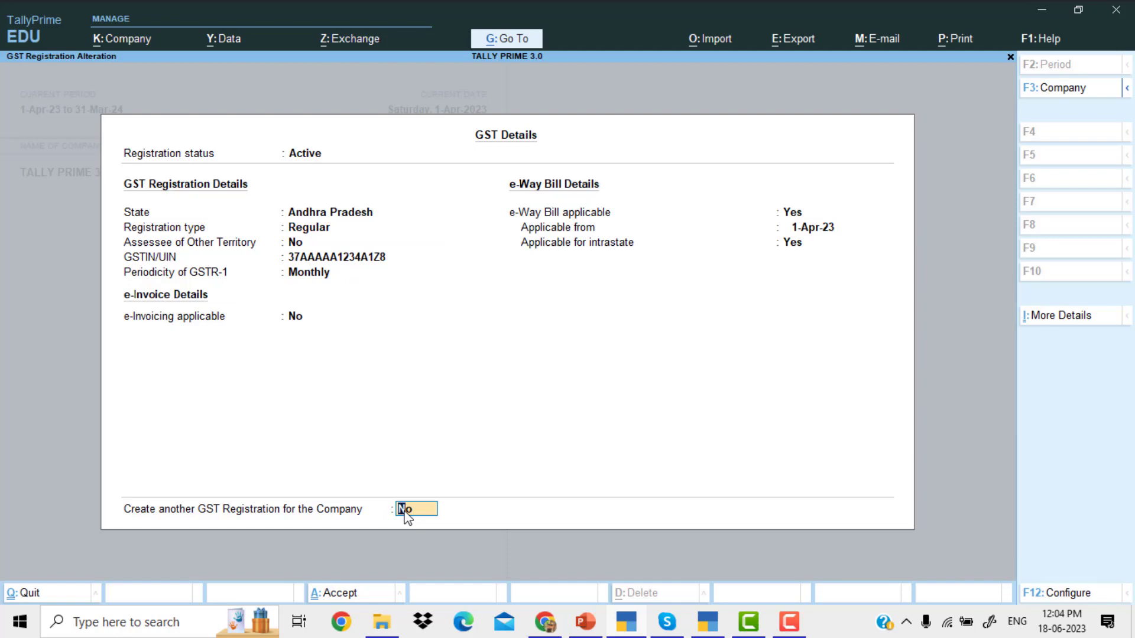
{"action": "type", "text": "Y"}
{"action": "key", "text": "Return"}
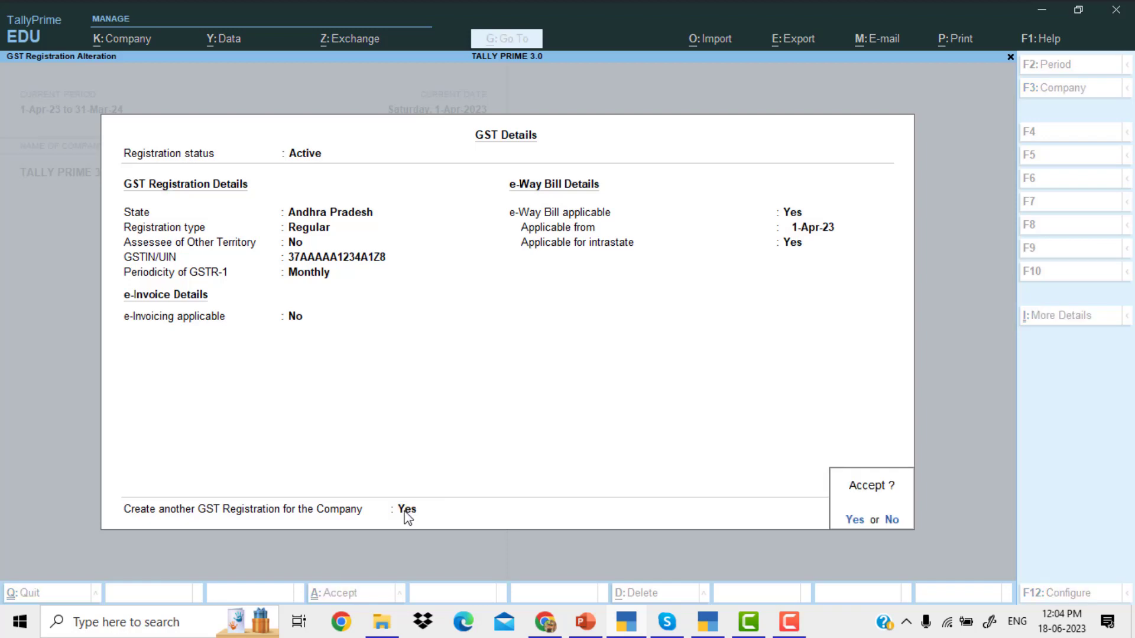
{"action": "key", "text": "Return"}
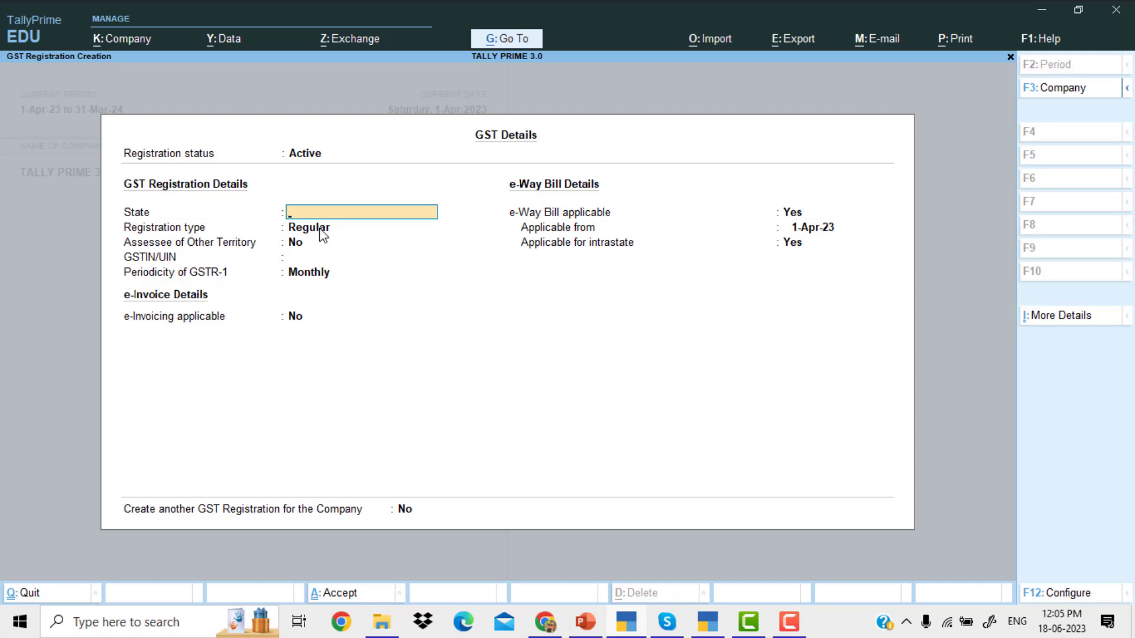
{"action": "left_click", "coordinate": [585, 622]}
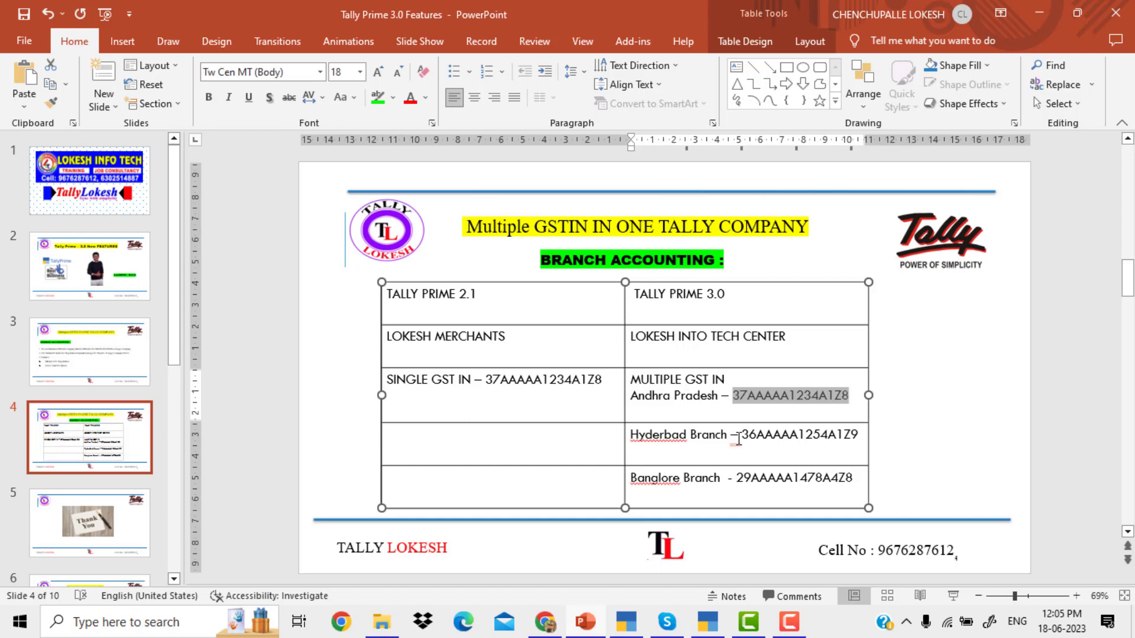
- Select the Hyderbad Branch GSTIN in the slide 4 branch accounting table
{"action": "left_click_drag", "start_coordinate": [746, 438], "coordinate": [857, 440]}
{"action": "key", "text": "ctrl+c"}
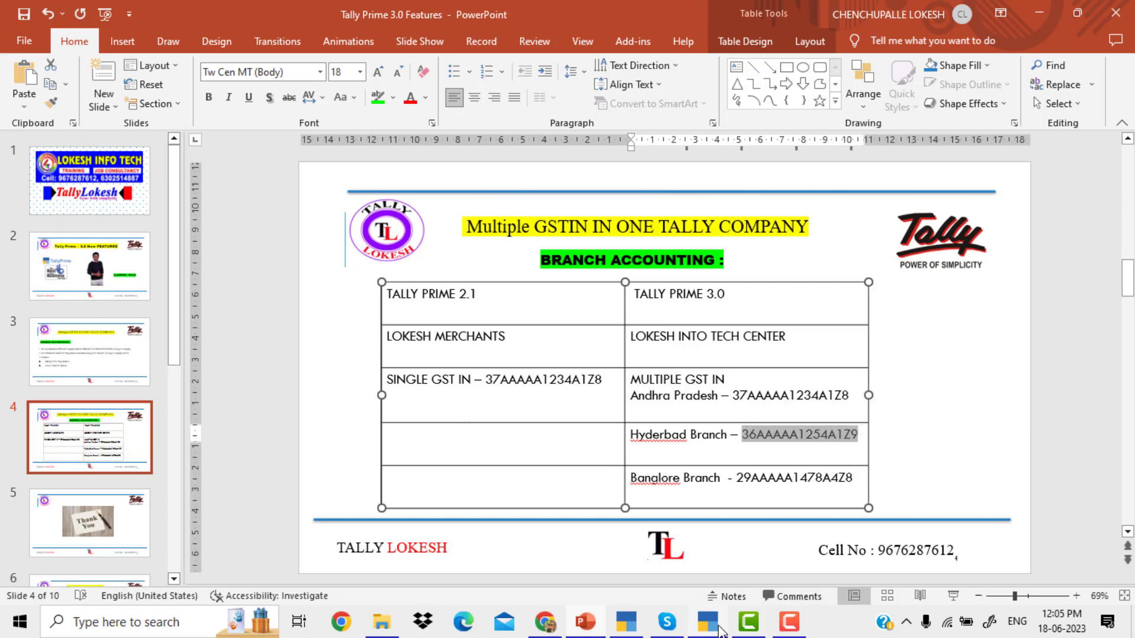
- Fill the new registration with State Telangana, Regular type and the pasted Hyderbad branch GSTIN
{"action": "mouse_move", "coordinate": [720, 631]}
{"action": "left_click", "coordinate": [631, 627]}
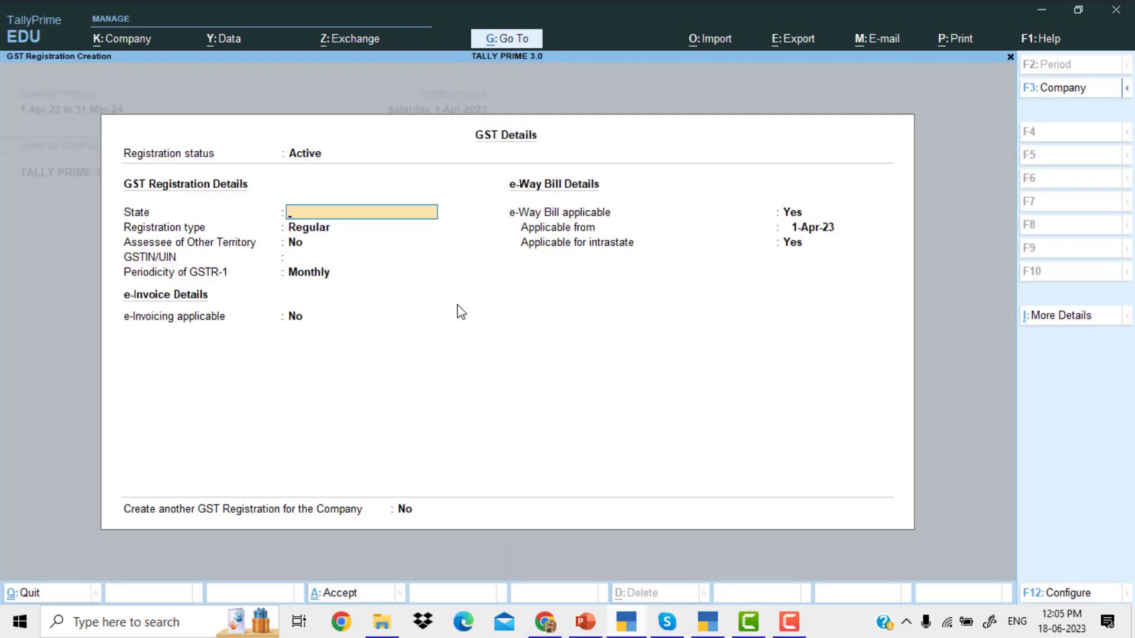
{"action": "key", "text": "ctrl+v"}
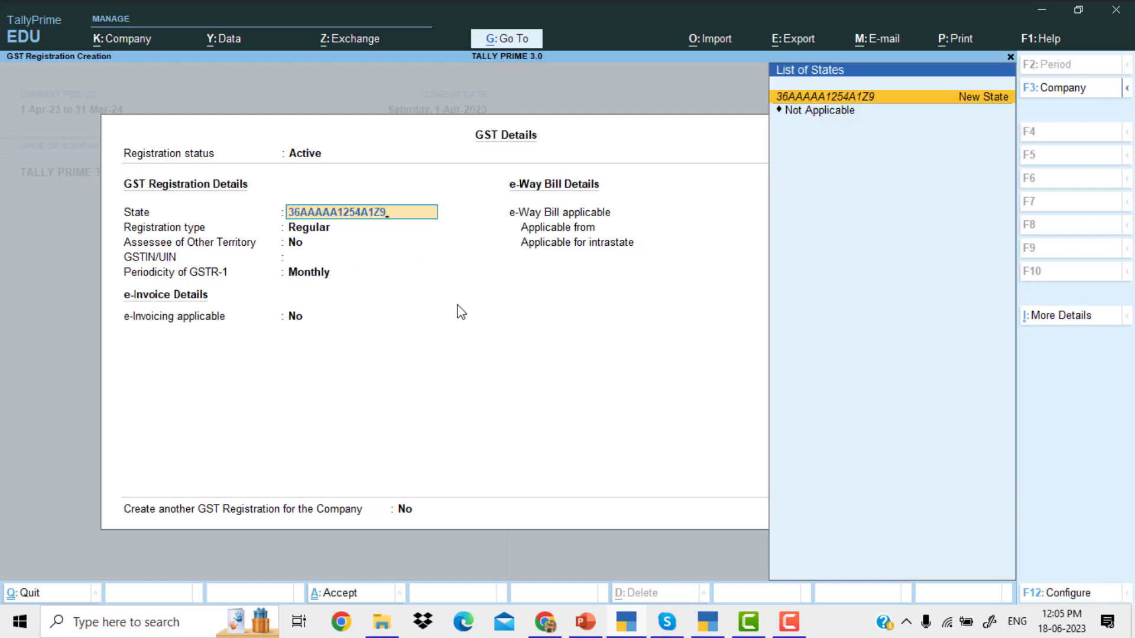
{"action": "key", "text": "Return"}
{"action": "key", "text": "Return"}
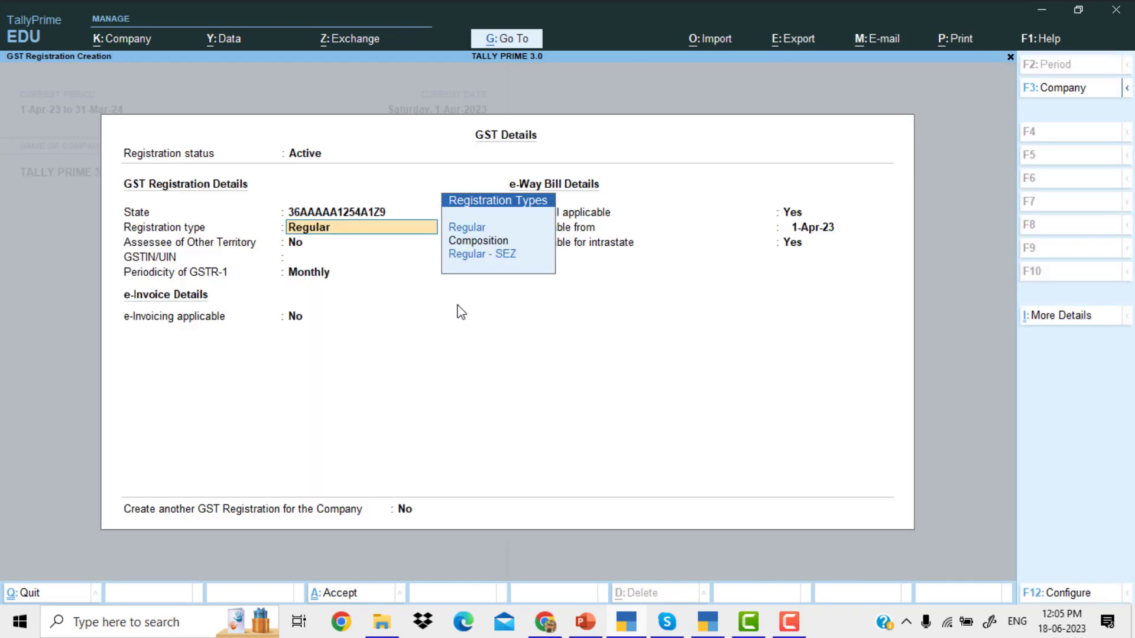
{"action": "key", "text": "Return"}
{"action": "key", "text": "Return"}
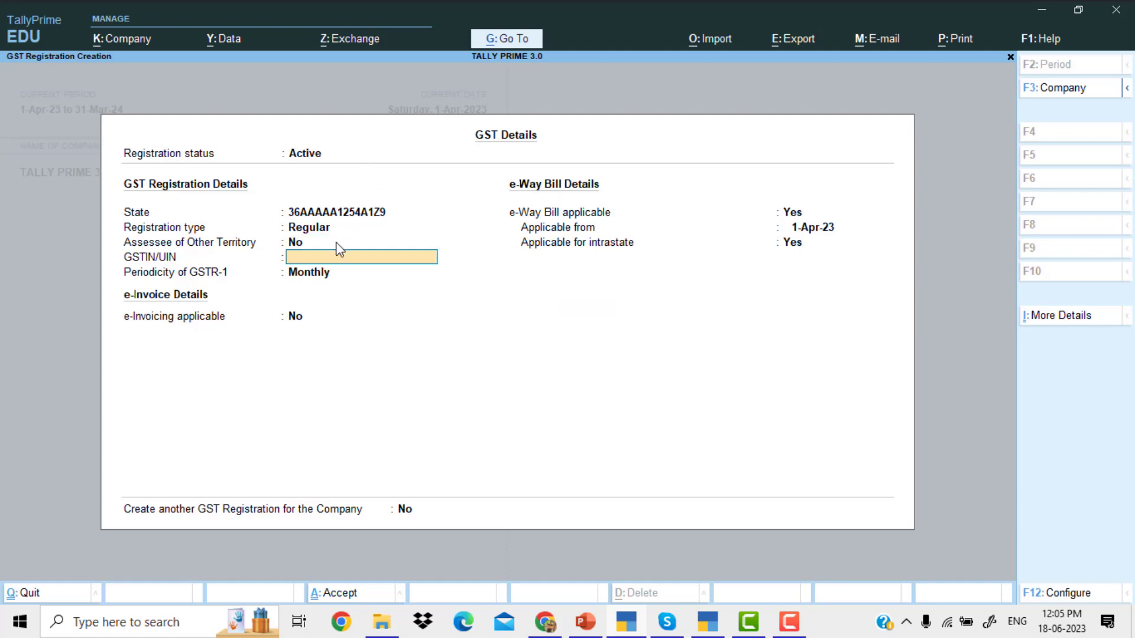
{"action": "key", "text": "ctrl+v"}
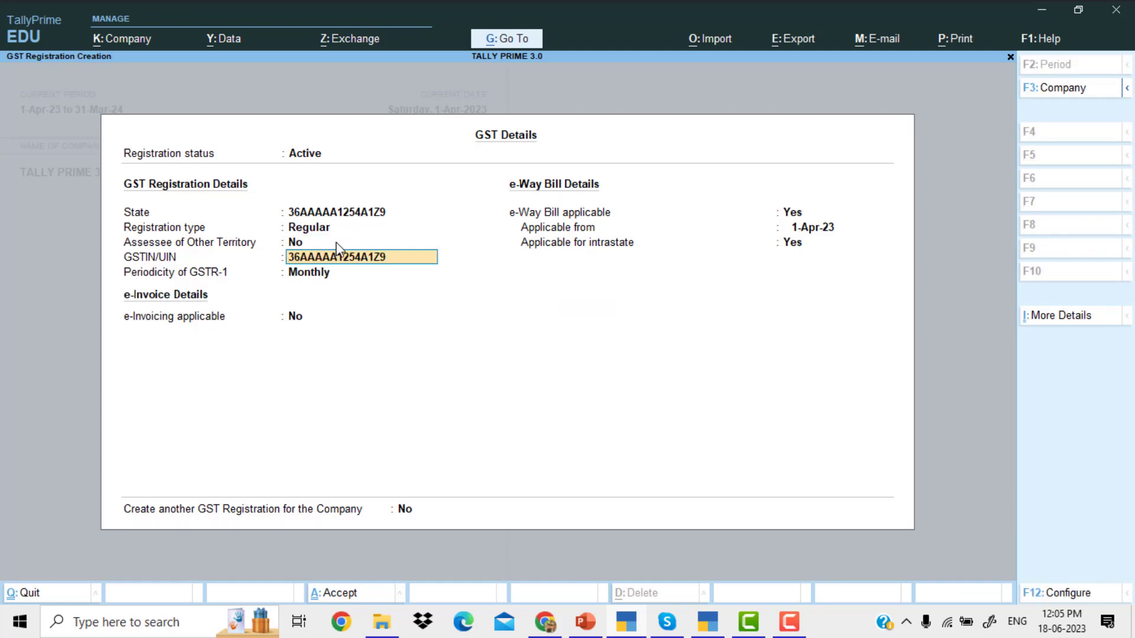
{"action": "left_click", "coordinate": [315, 213]}
{"action": "type", "text": "TE"}
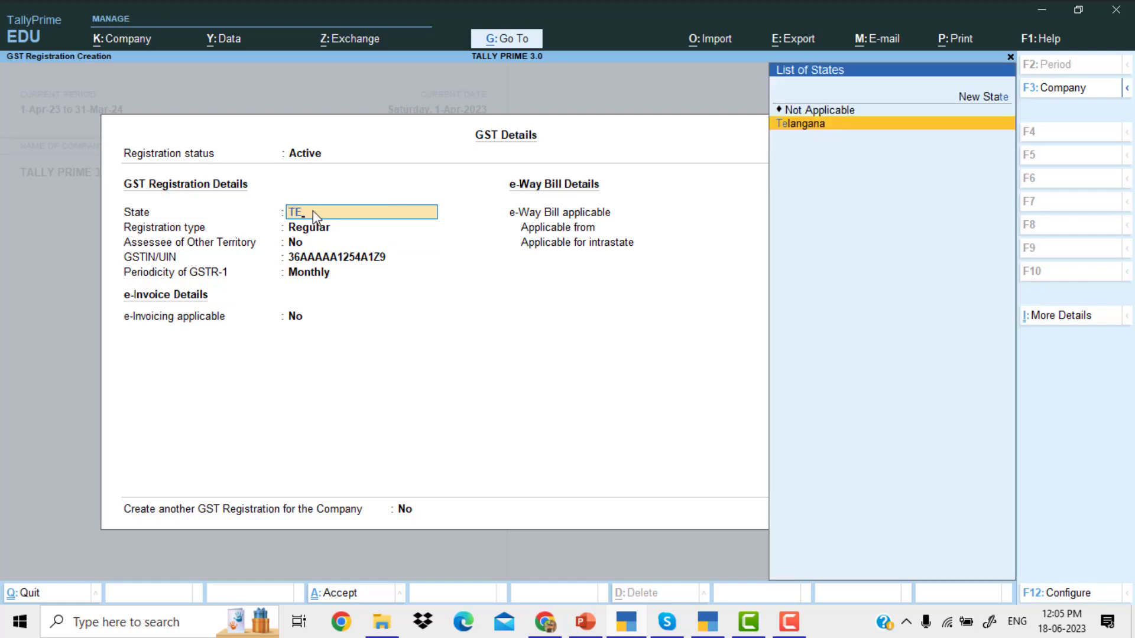
{"action": "key", "text": "Return"}
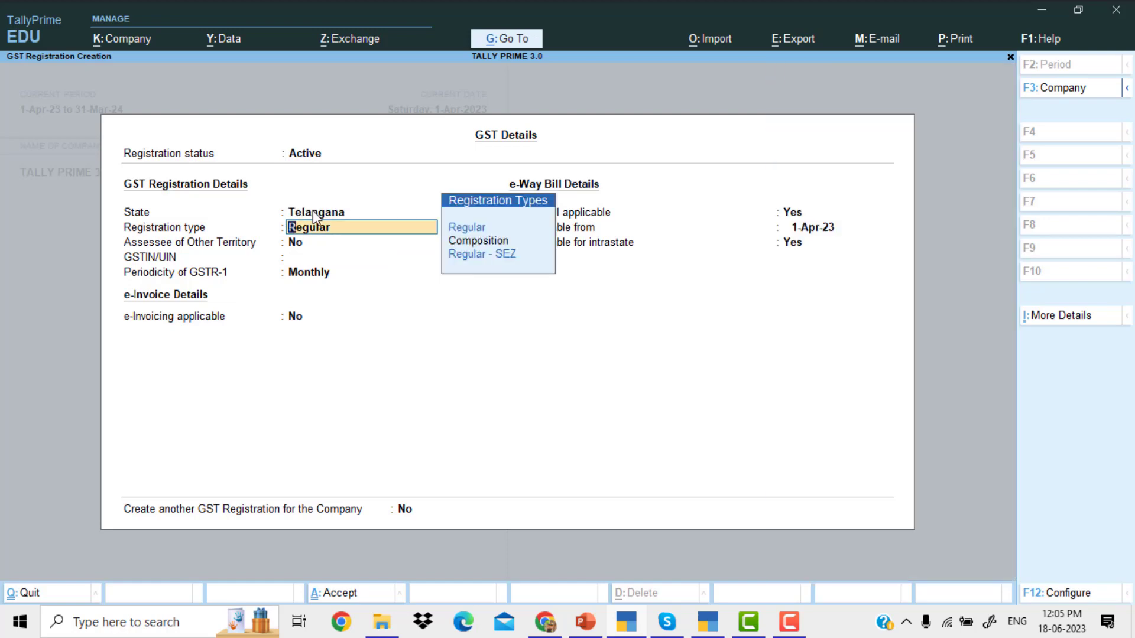
{"action": "key", "text": "Return"}
{"action": "key", "text": "Return"}
{"action": "type", "text": "36AAAAA1254A1Z9"}
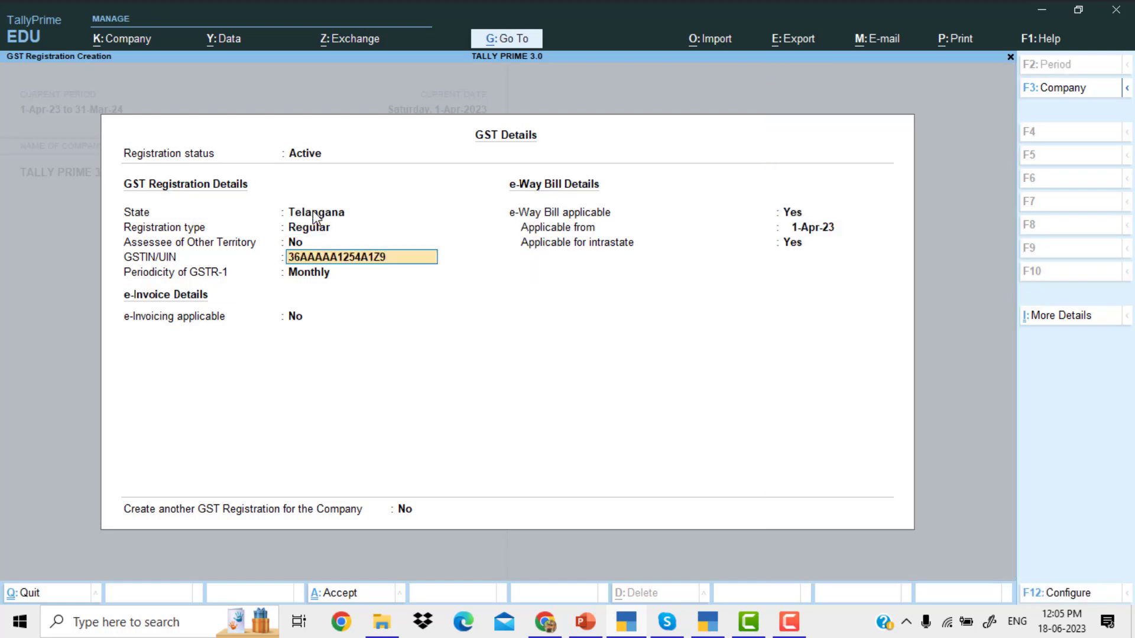
{"action": "key", "text": "Return"}
{"action": "key", "text": "Return"}
{"action": "key", "text": "Return"}
{"action": "key", "text": "Return"}
{"action": "key", "text": "Return"}
{"action": "key", "text": "Return"}
{"action": "key", "text": "Return"}
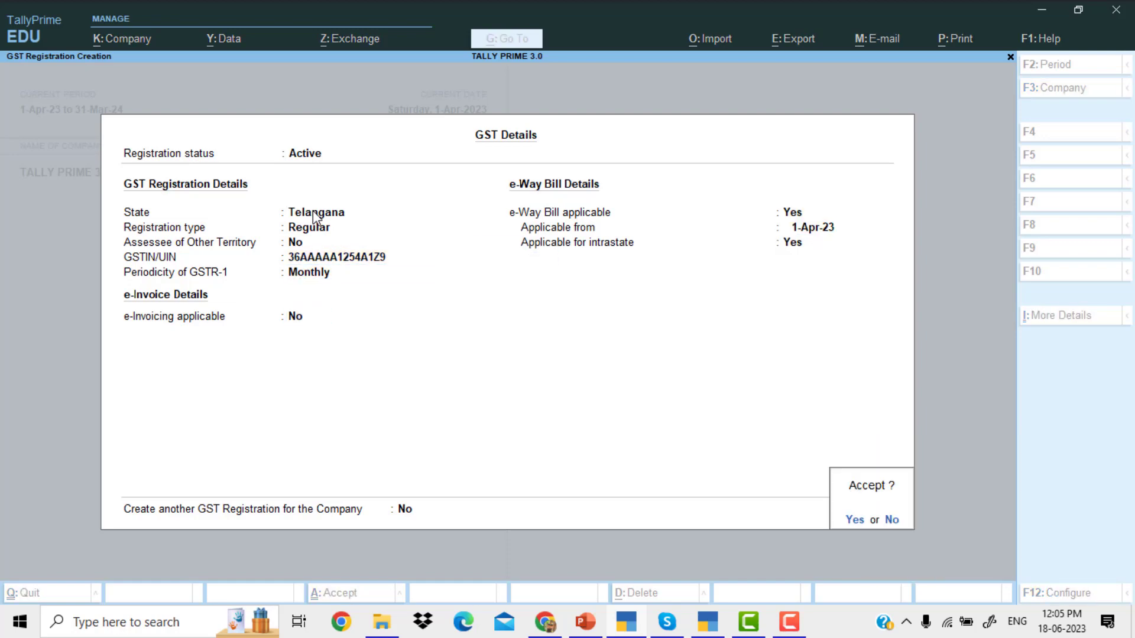
- Accept the Telangana registration, dismiss the voucher types list, and save company features
{"action": "key", "text": "Return"}
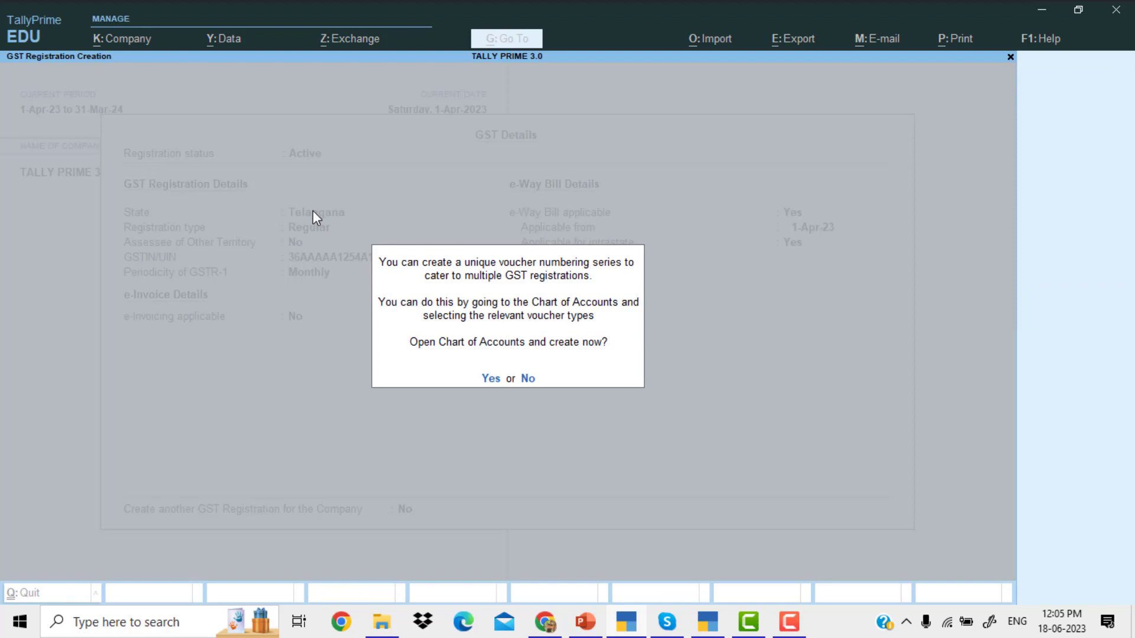
{"action": "key", "text": "Return"}
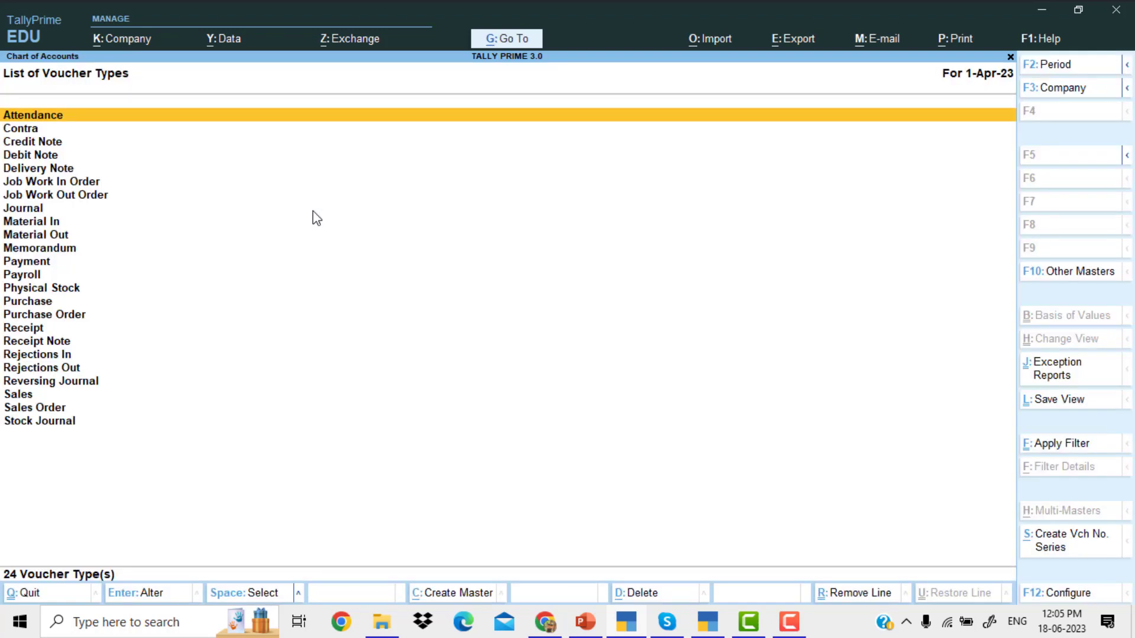
{"action": "key", "text": "Escape"}
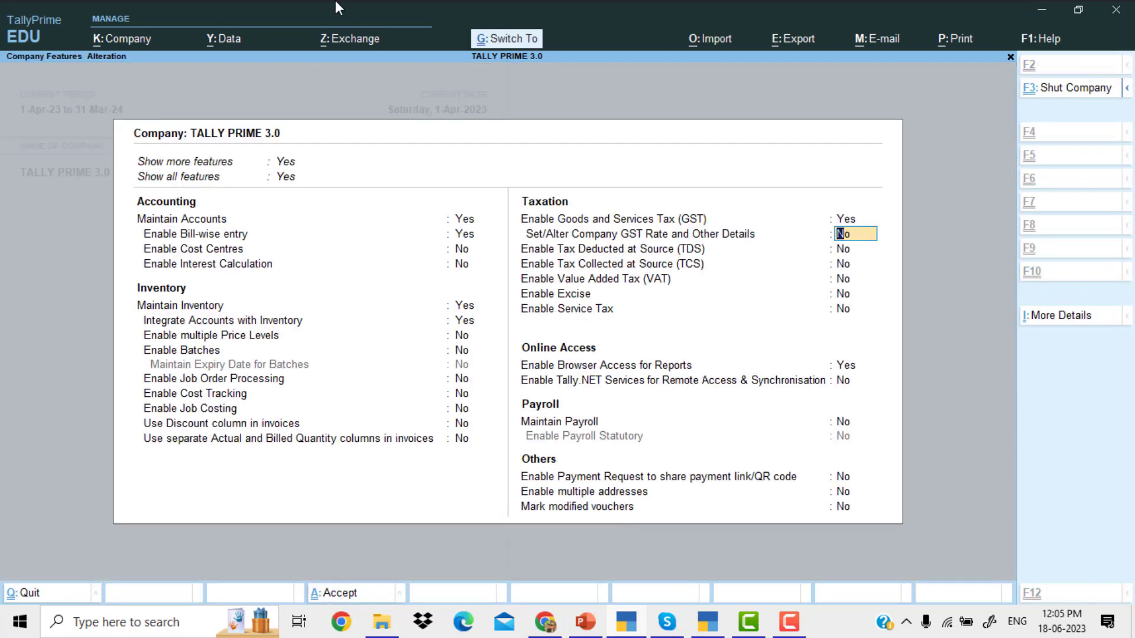
{"action": "key", "text": "ctrl+a"}
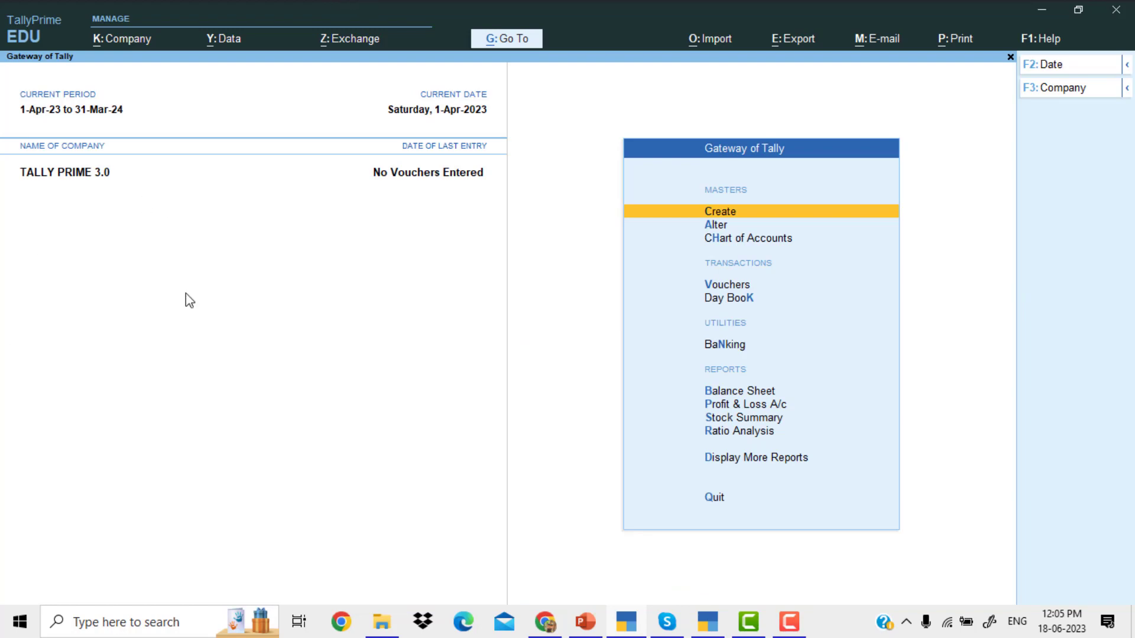
- Reopen company features (F11) and start a new GST registration from the registrations list
{"action": "key", "text": "F11"}
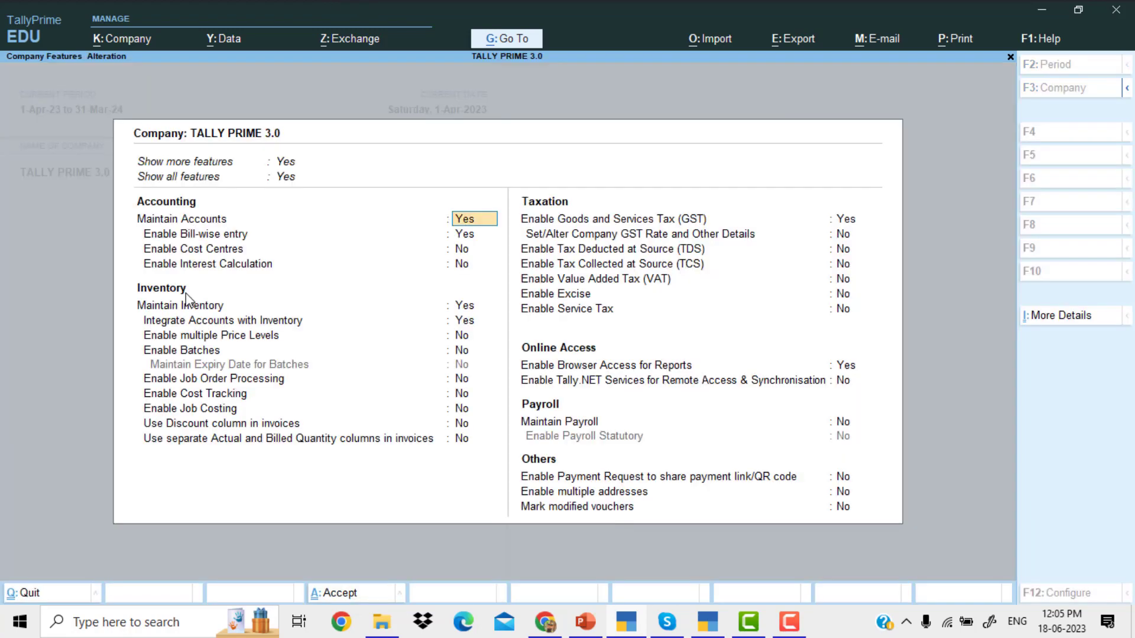
{"action": "left_click", "coordinate": [843, 219]}
{"action": "left_click", "coordinate": [843, 220]}
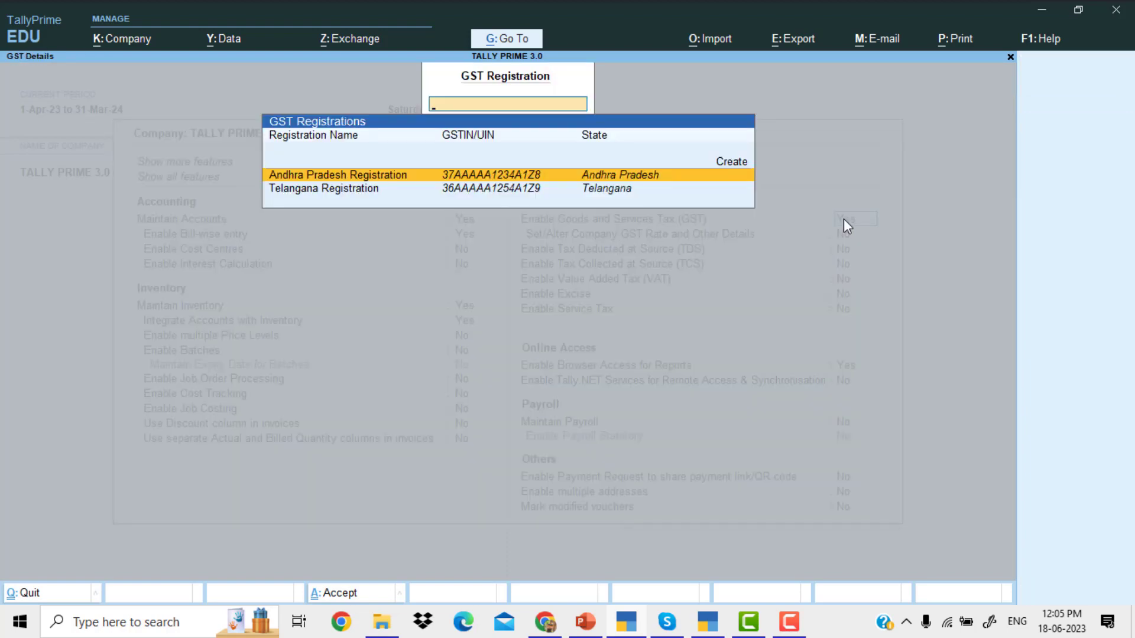
{"action": "key", "text": "Escape"}
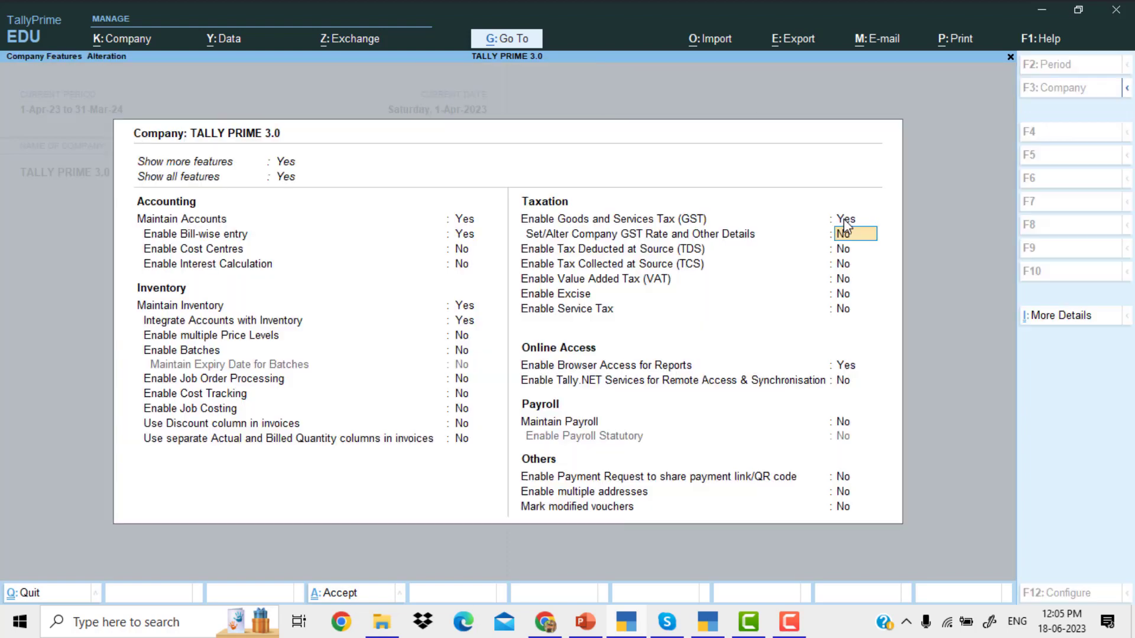
{"action": "left_click", "coordinate": [844, 220]}
{"action": "left_click", "coordinate": [844, 220]}
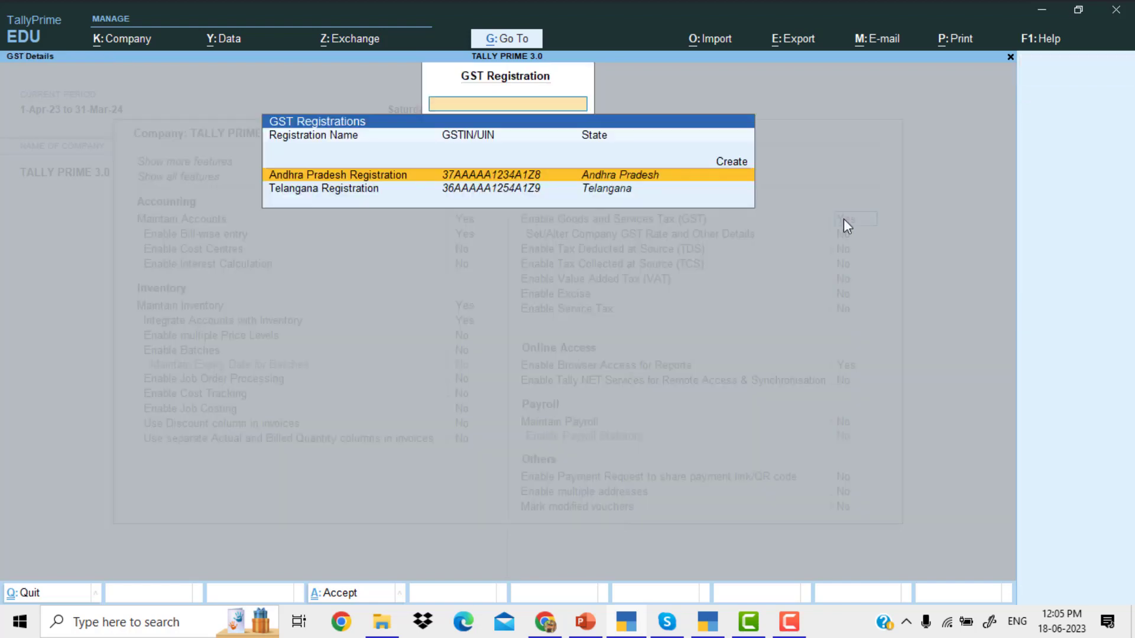
{"action": "key", "text": "Up"}
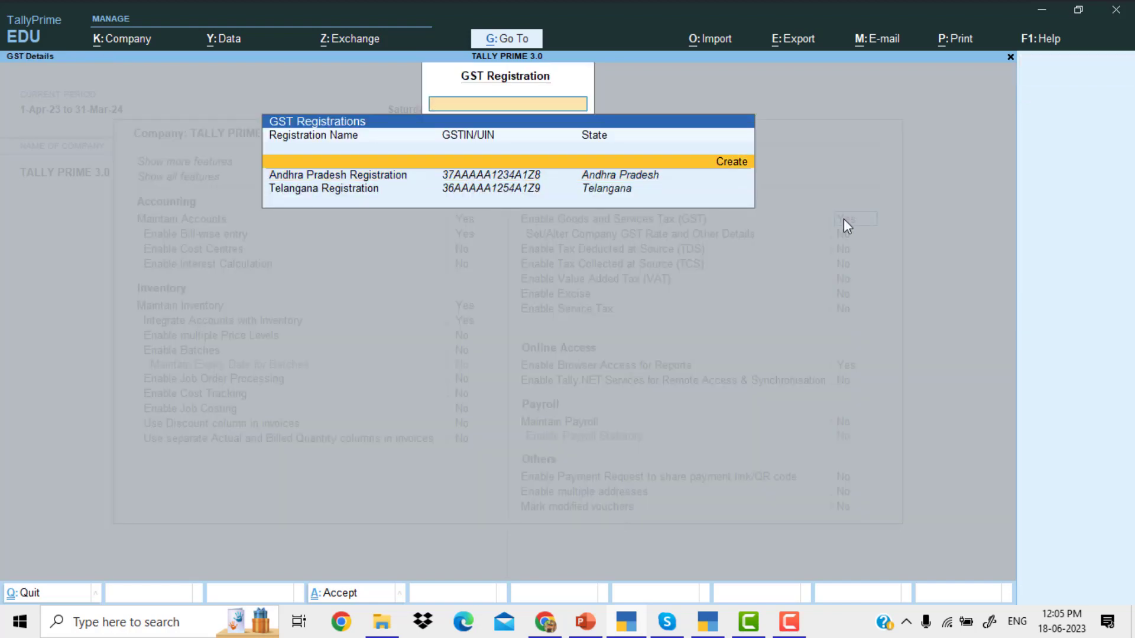
{"action": "key", "text": "Return"}
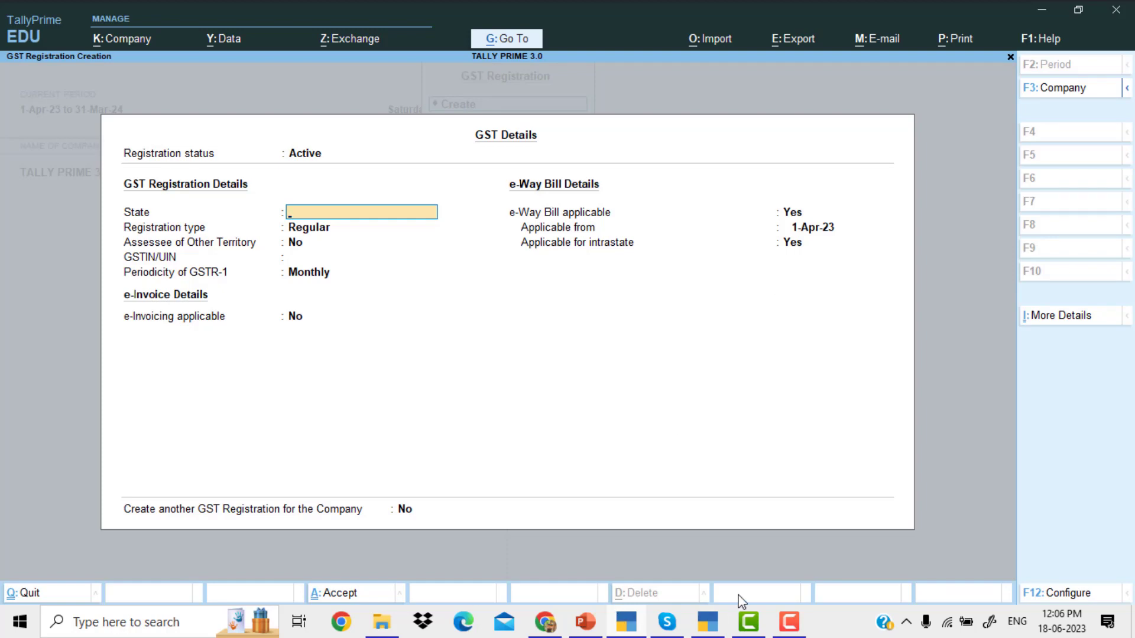
- Check the branch GSTIN slides, then set State to Karnataka, type Regular, other-territory assessee No
{"action": "left_click", "coordinate": [586, 630]}
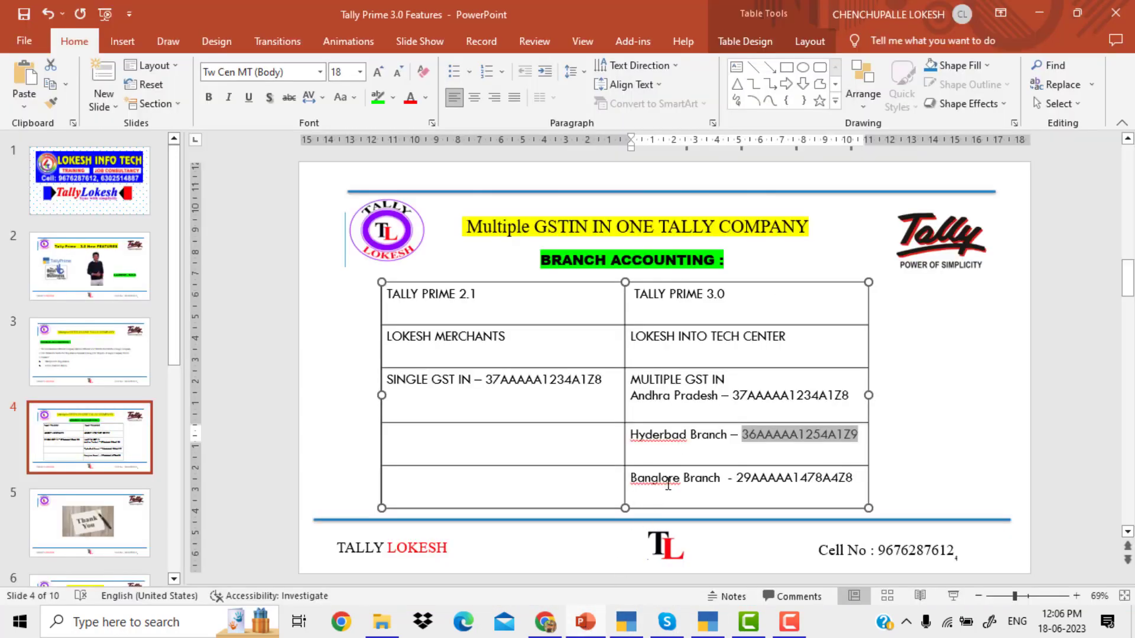
{"action": "left_click", "coordinate": [637, 631]}
{"action": "type", "text": "K"}
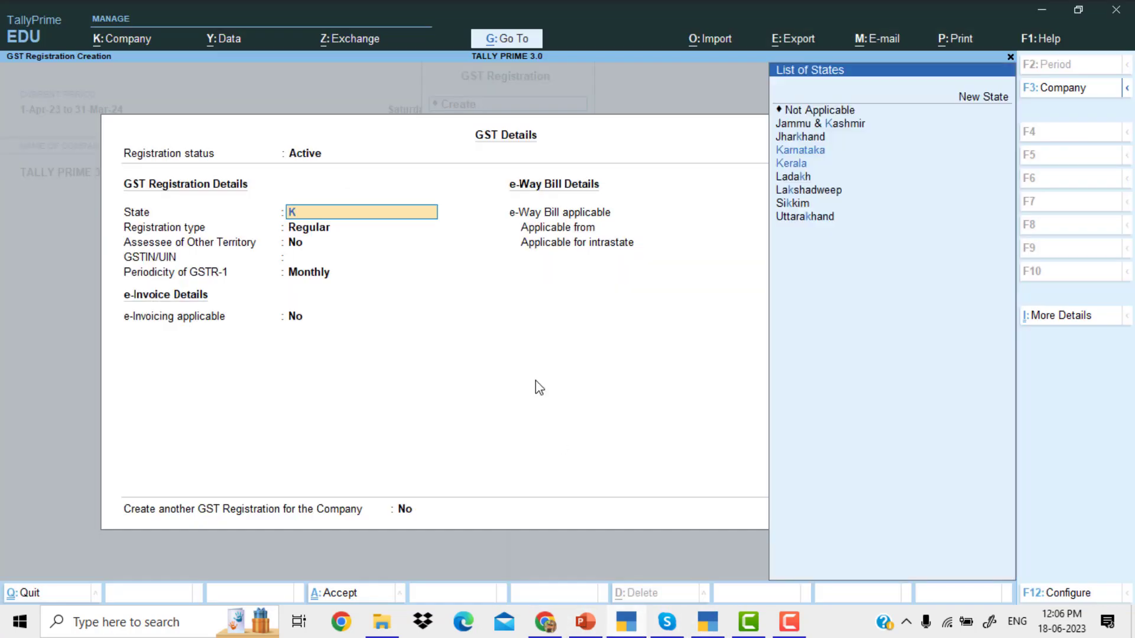
{"action": "key", "text": "Down"}
{"action": "key", "text": "Up"}
{"action": "key", "text": "Return"}
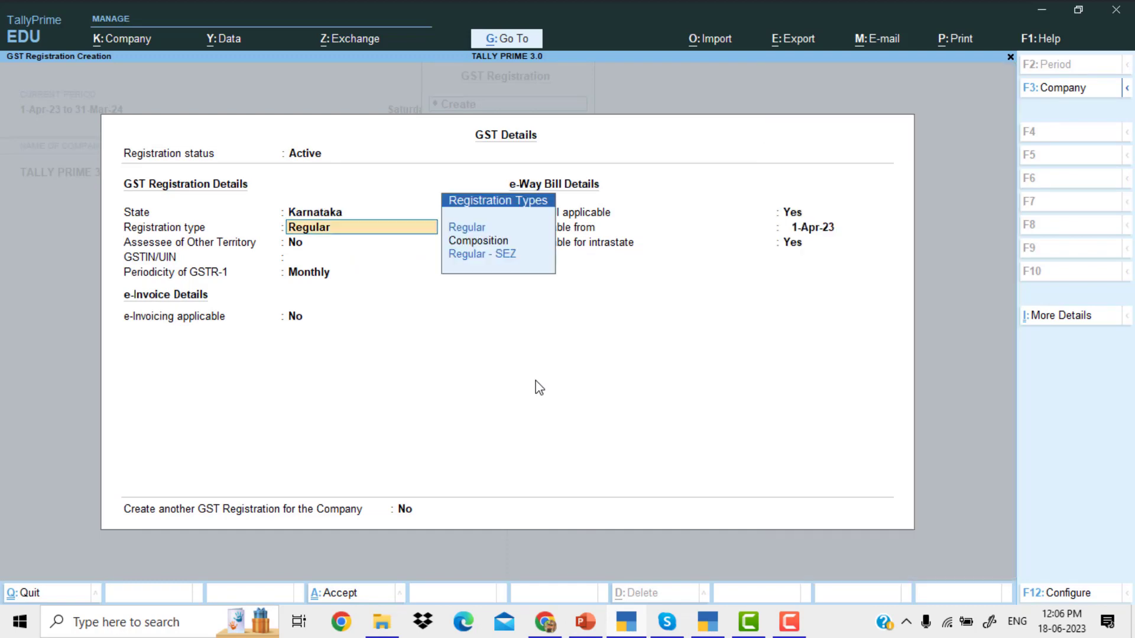
{"action": "key", "text": "Return"}
{"action": "key", "text": "Return"}
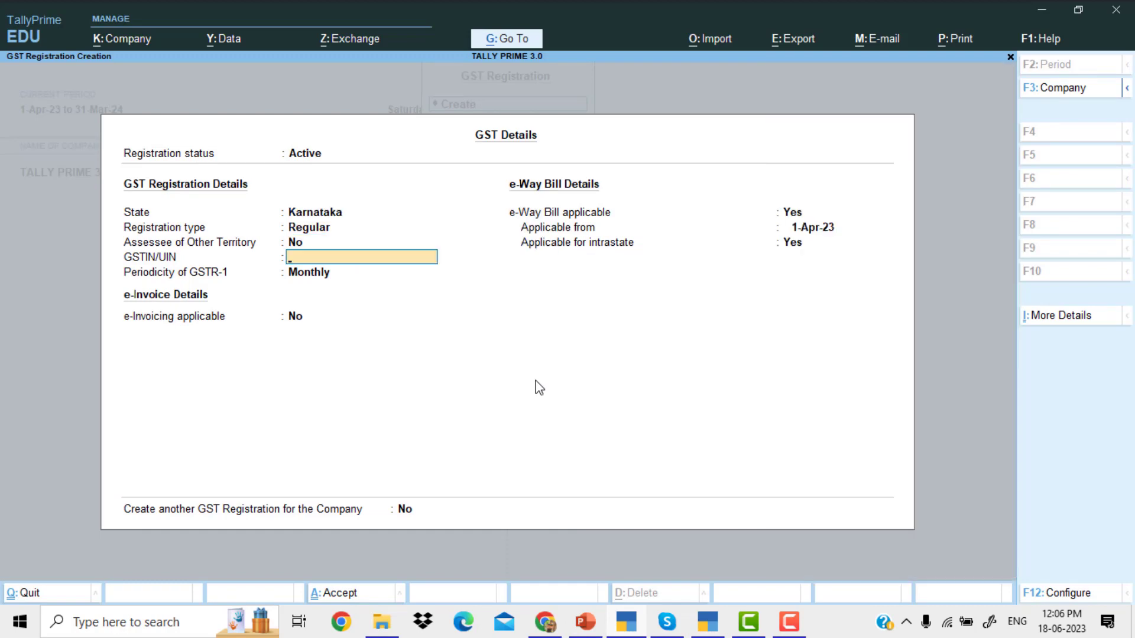
- Select the Bangalore branch GSTIN in slide 4's table and return to TallyPrime
{"action": "left_click", "coordinate": [585, 621]}
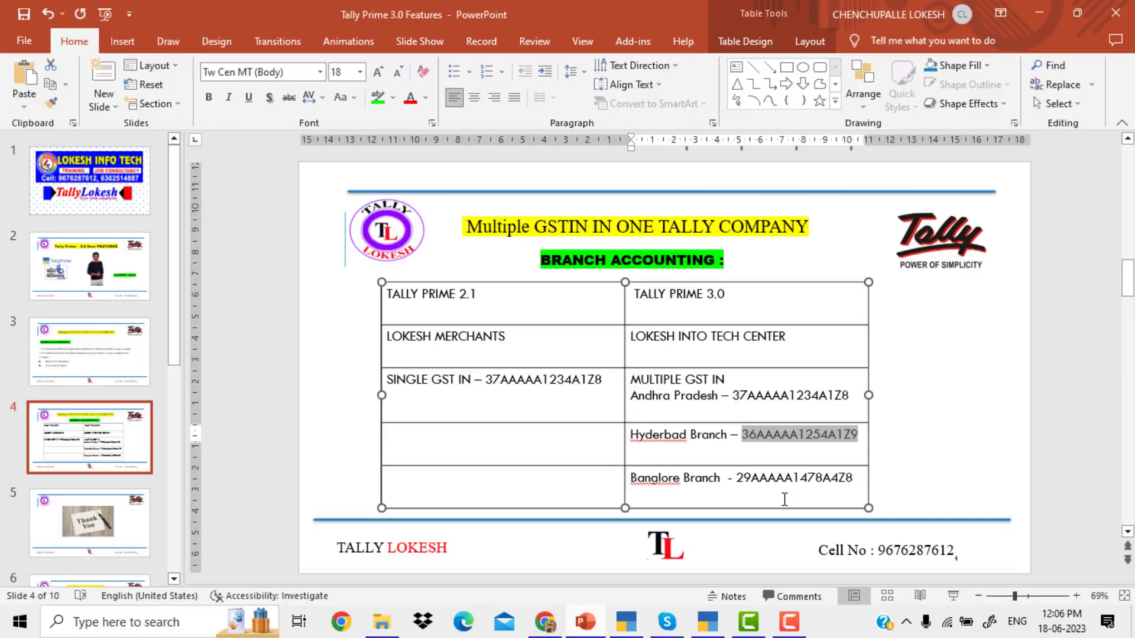
{"action": "left_click_drag", "start_coordinate": [739, 480], "coordinate": [853, 480]}
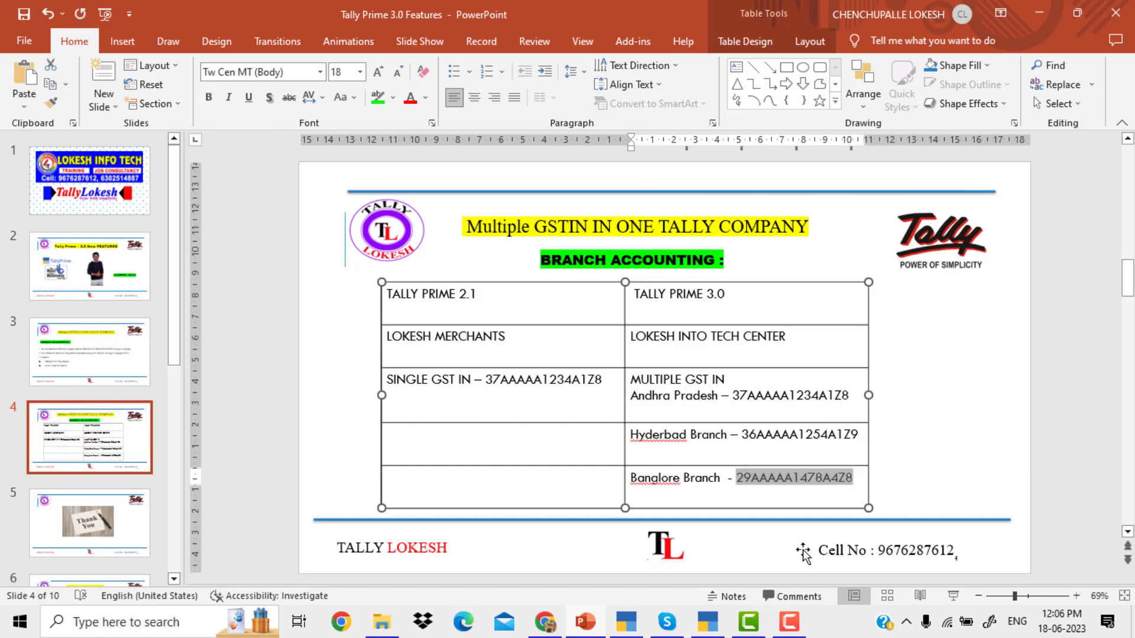
{"action": "left_click", "coordinate": [622, 627]}
- Paste the Bangalore GSTIN, pass the GSTIN warning, and save the Karnataka registration
{"action": "key", "text": "ctrl+alt+v"}
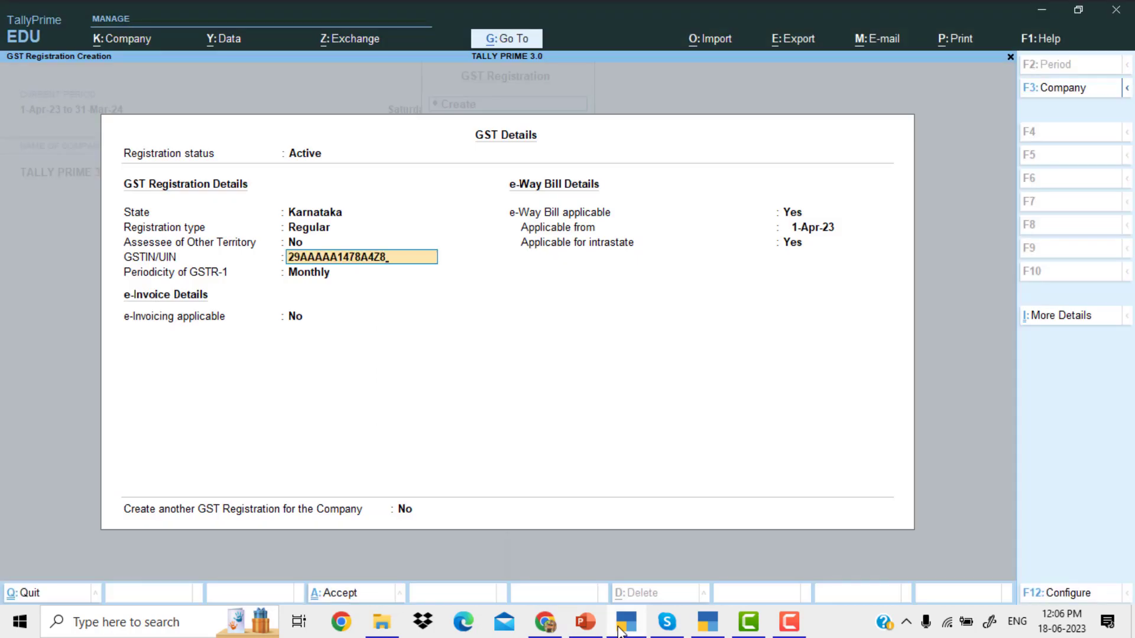
{"action": "key", "text": "Return"}
{"action": "key", "text": "Return"}
{"action": "key", "text": "Return"}
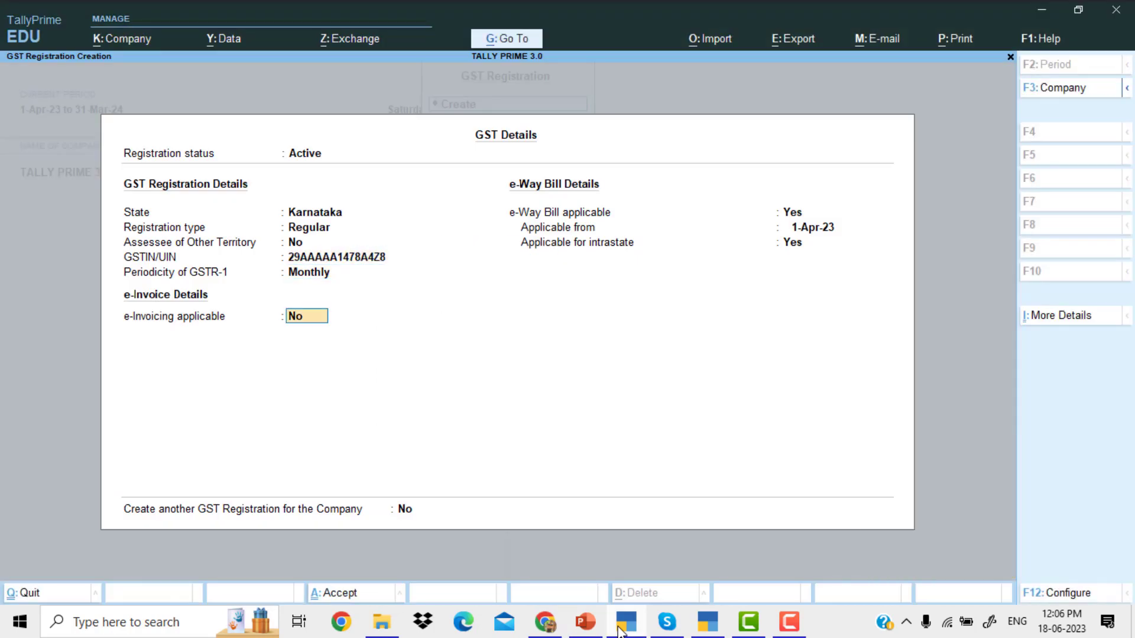
{"action": "key", "text": "Return"}
{"action": "key", "text": "Return"}
{"action": "key", "text": "Return"}
{"action": "key", "text": "Return"}
{"action": "key", "text": "Return"}
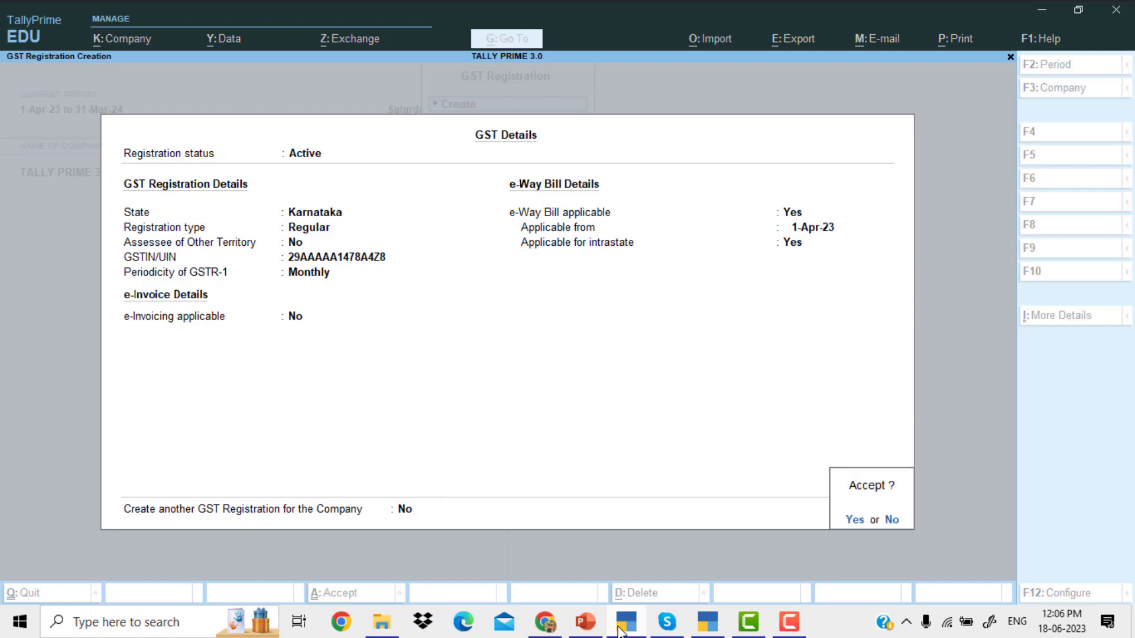
{"action": "key", "text": "Return"}
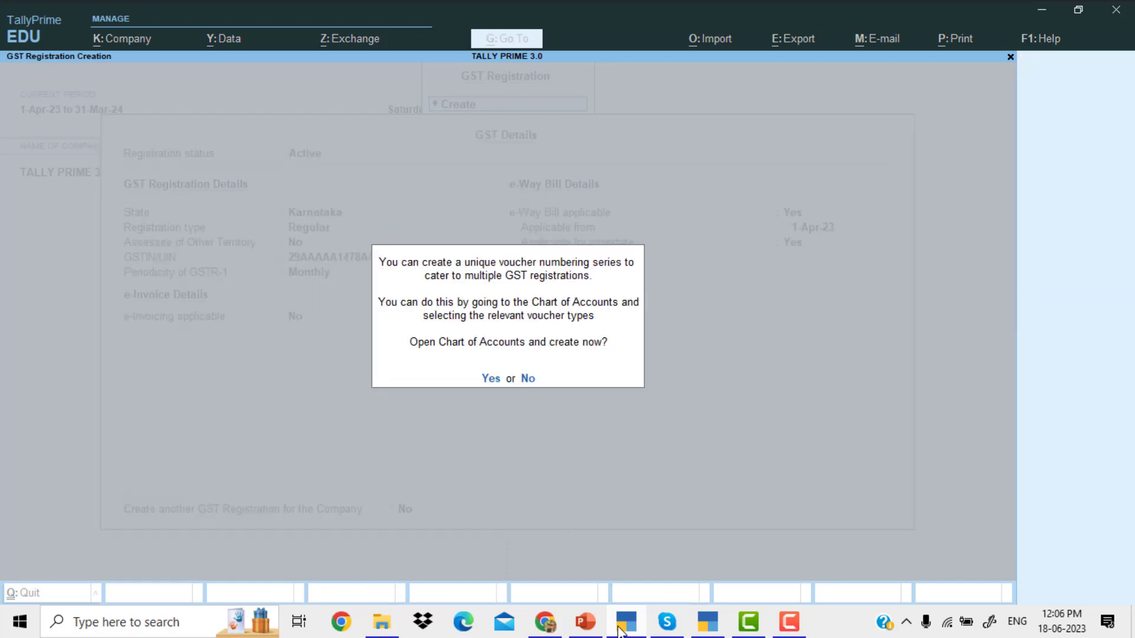
{"action": "key", "text": "Return"}
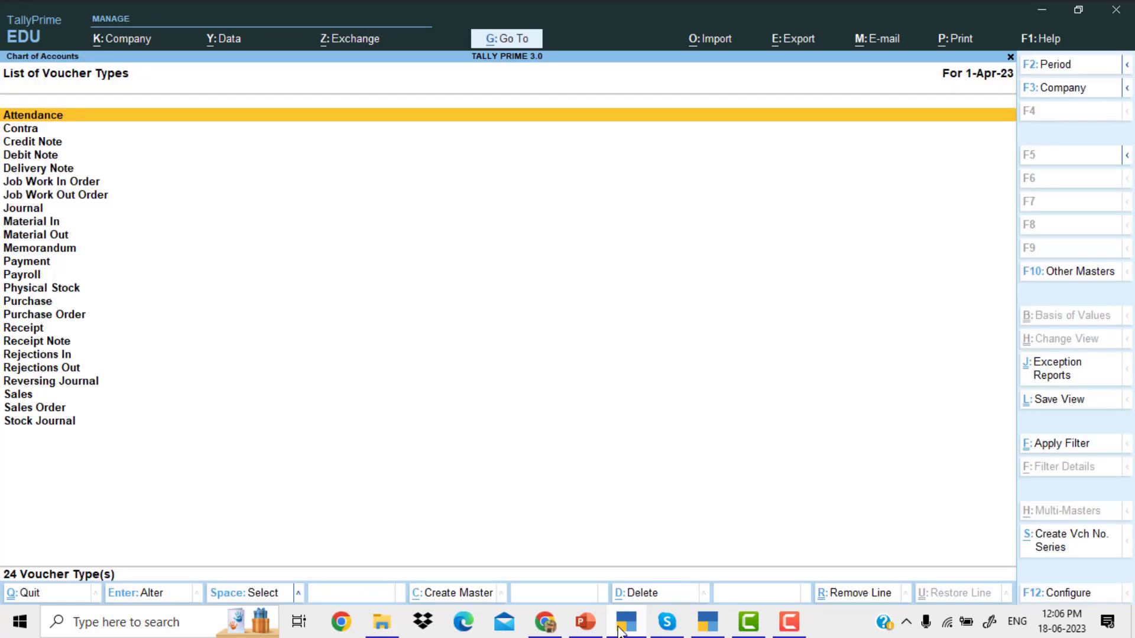
{"action": "key", "text": "Escape"}
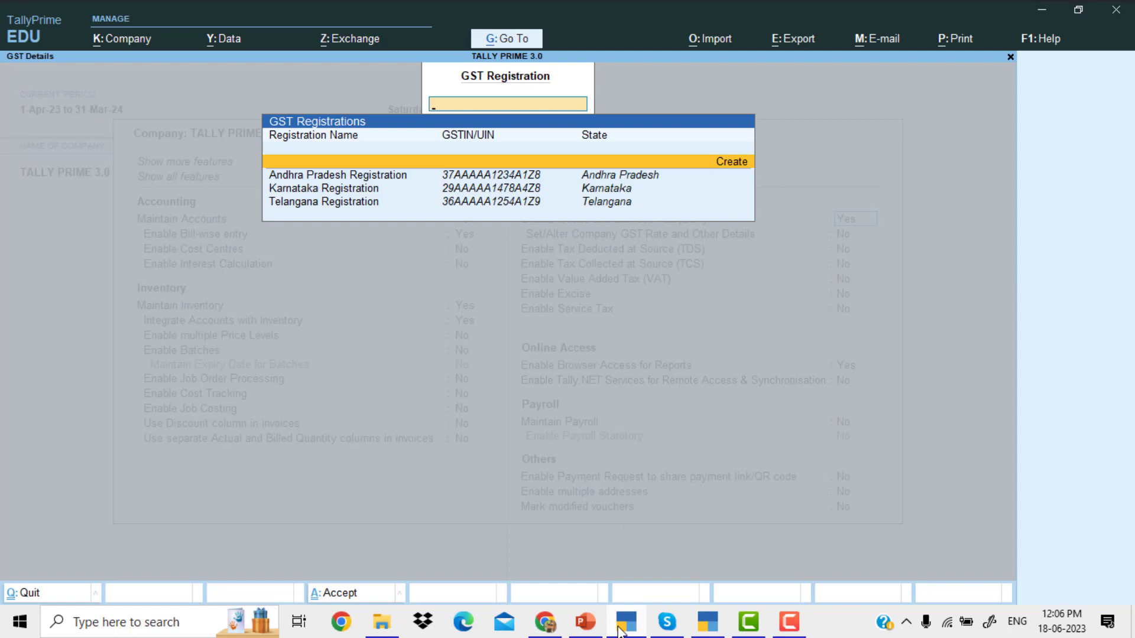
- Review the Andhra Pradesh, Karnataka and Telangana registrations, then close the list
{"action": "key", "text": "Down"}
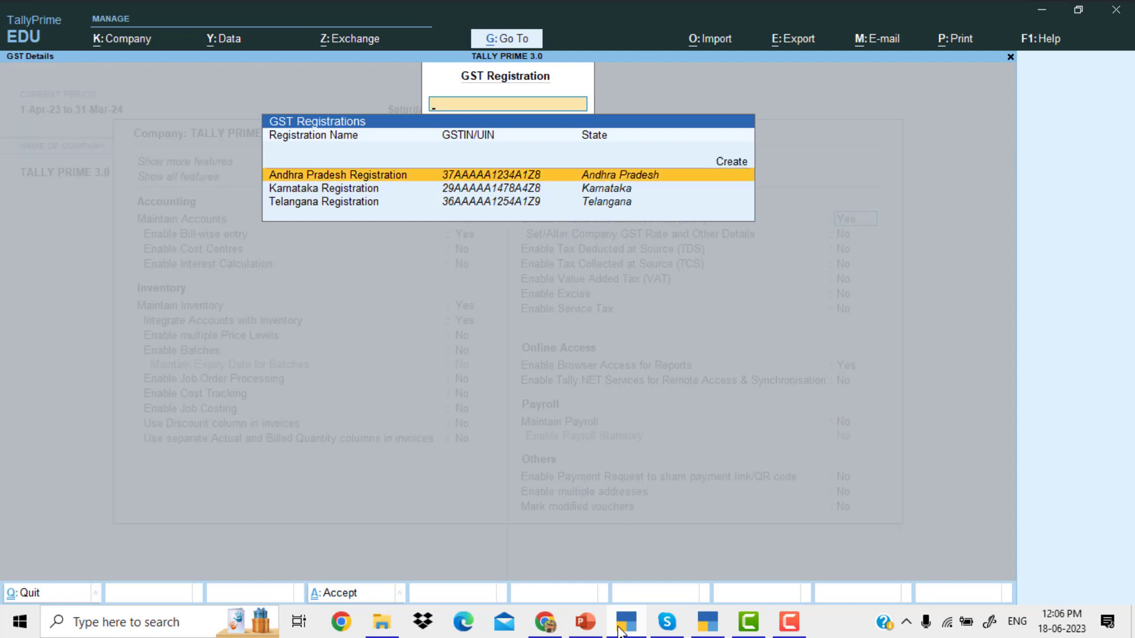
{"action": "key", "text": "Down"}
{"action": "key", "text": "Down"}
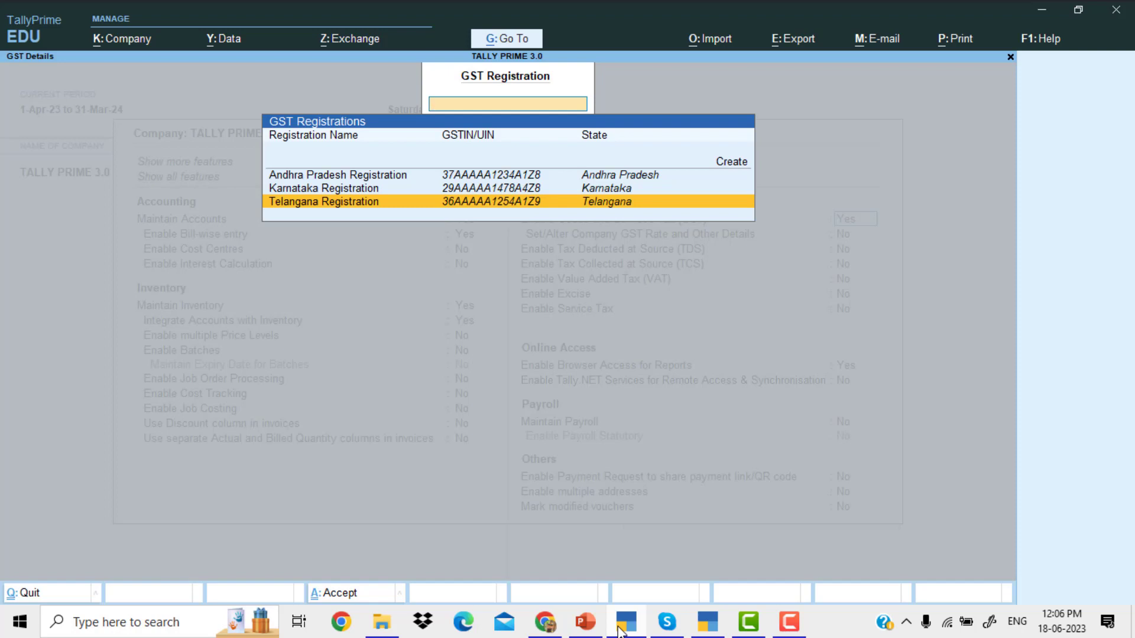
{"action": "key", "text": "Down"}
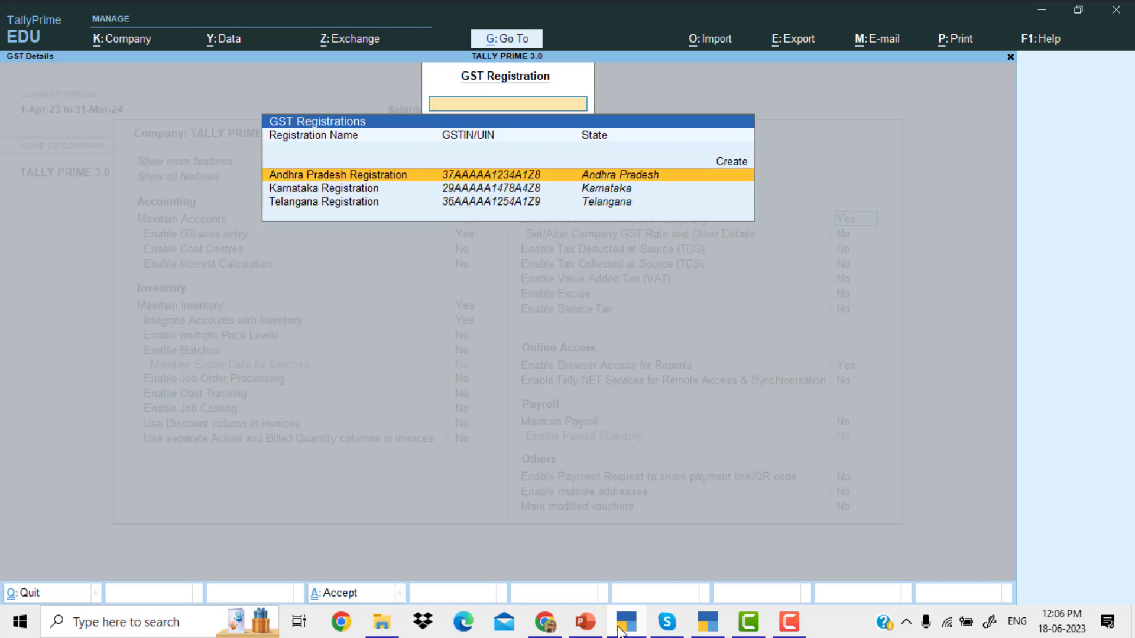
{"action": "key", "text": "Escape"}
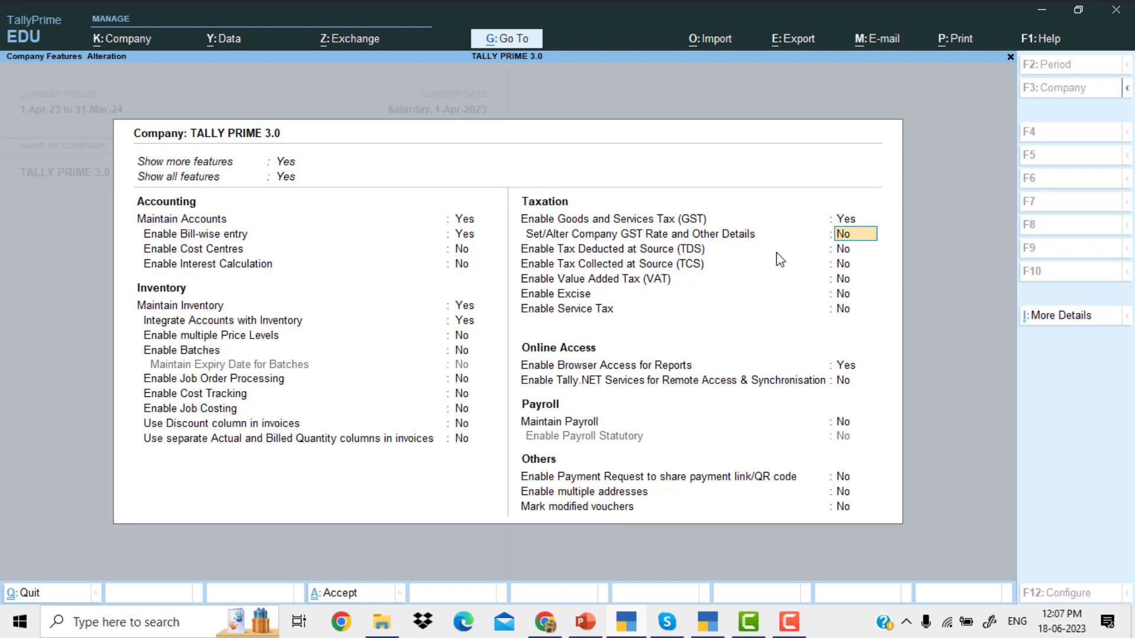
- Set 'Set/Alter Company GST Rate and Other Details' to Yes and open that screen
{"action": "left_click", "coordinate": [849, 225]}
{"action": "key", "text": "Return"}
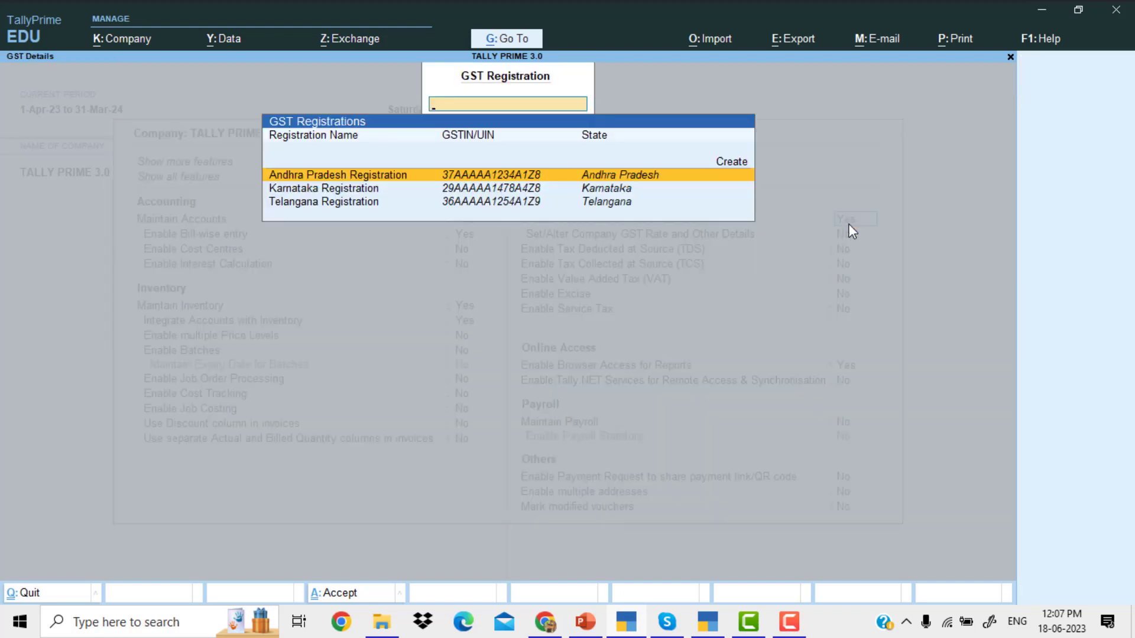
{"action": "key", "text": "Escape"}
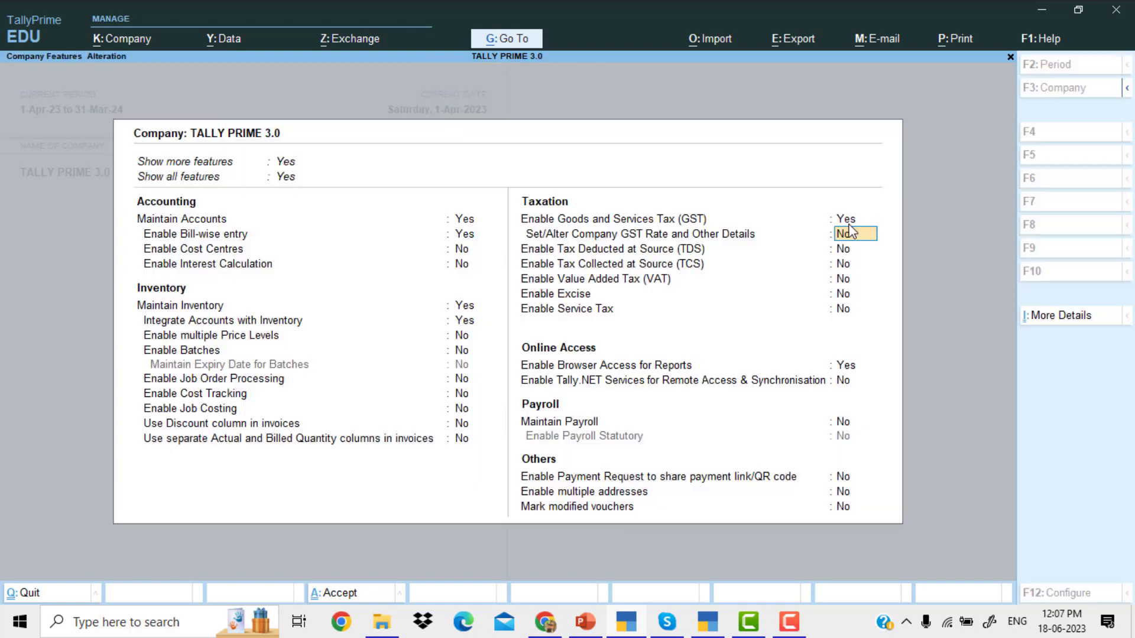
{"action": "key", "text": "y"}
{"action": "key", "text": "Return"}
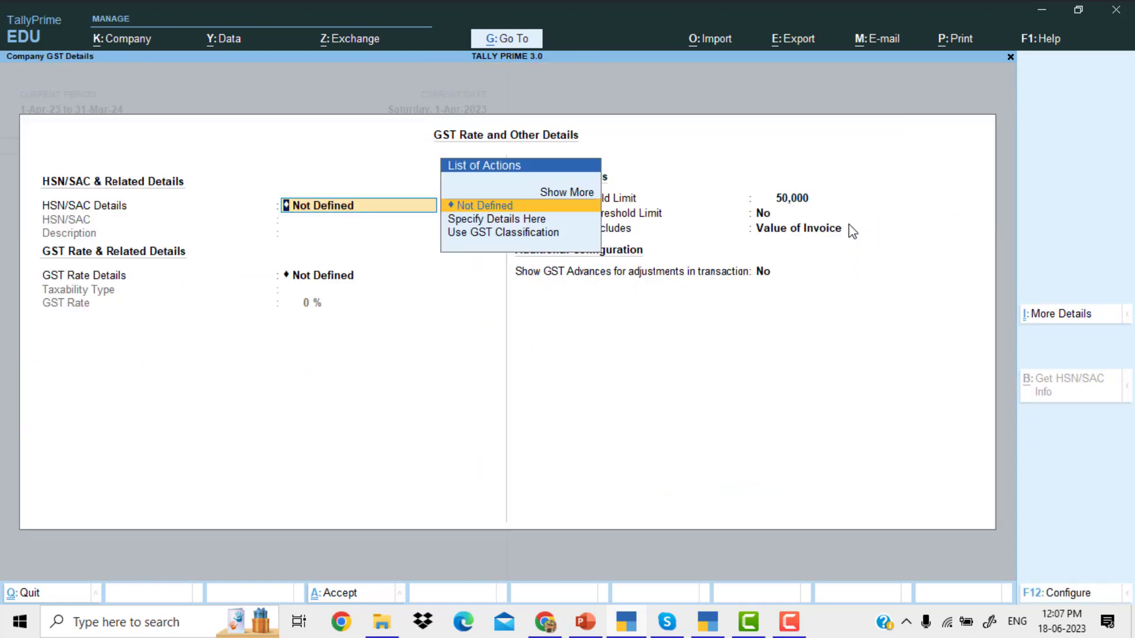
- Compare the HSN/SAC detail options, then switch to the TALLY PRIME 2.1 window
{"action": "key", "text": "Down"}
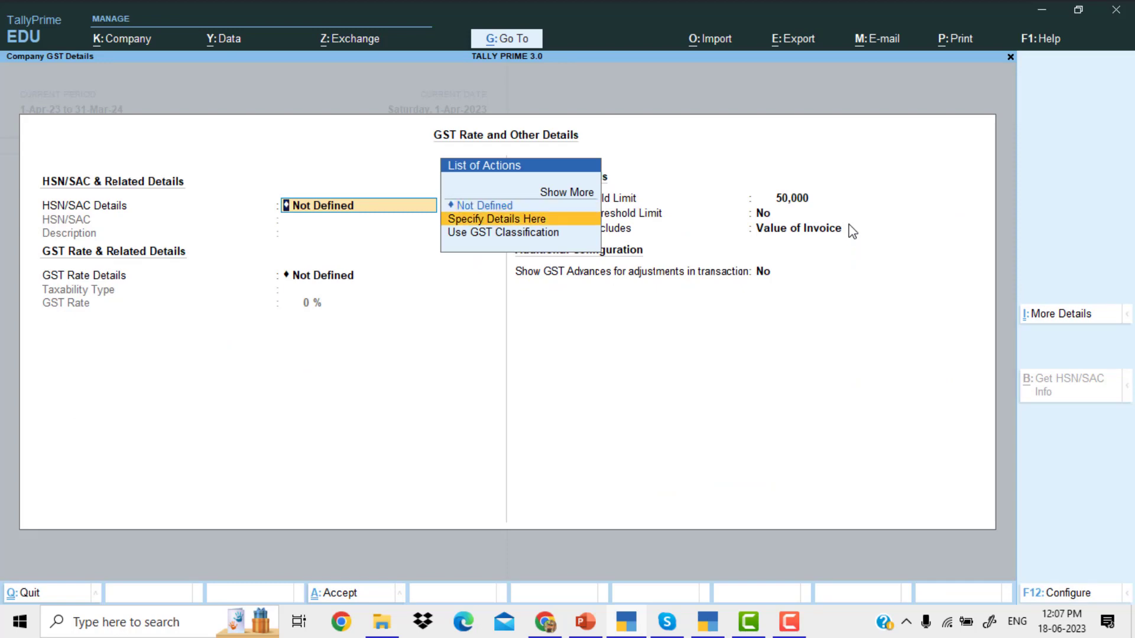
{"action": "key", "text": "Down"}
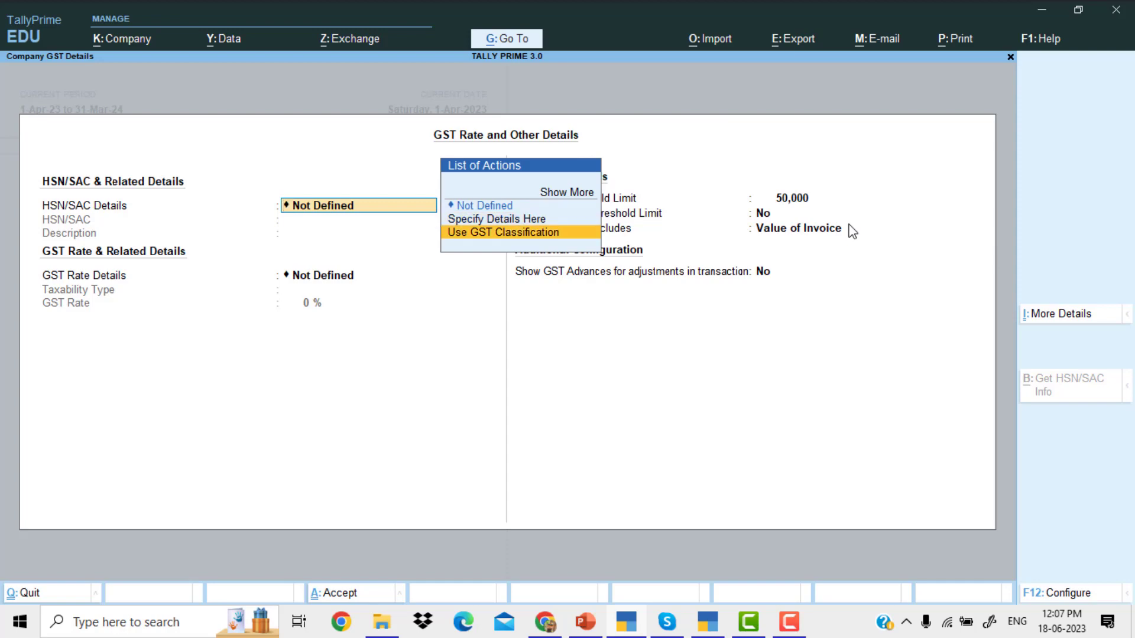
{"action": "key", "text": "Up"}
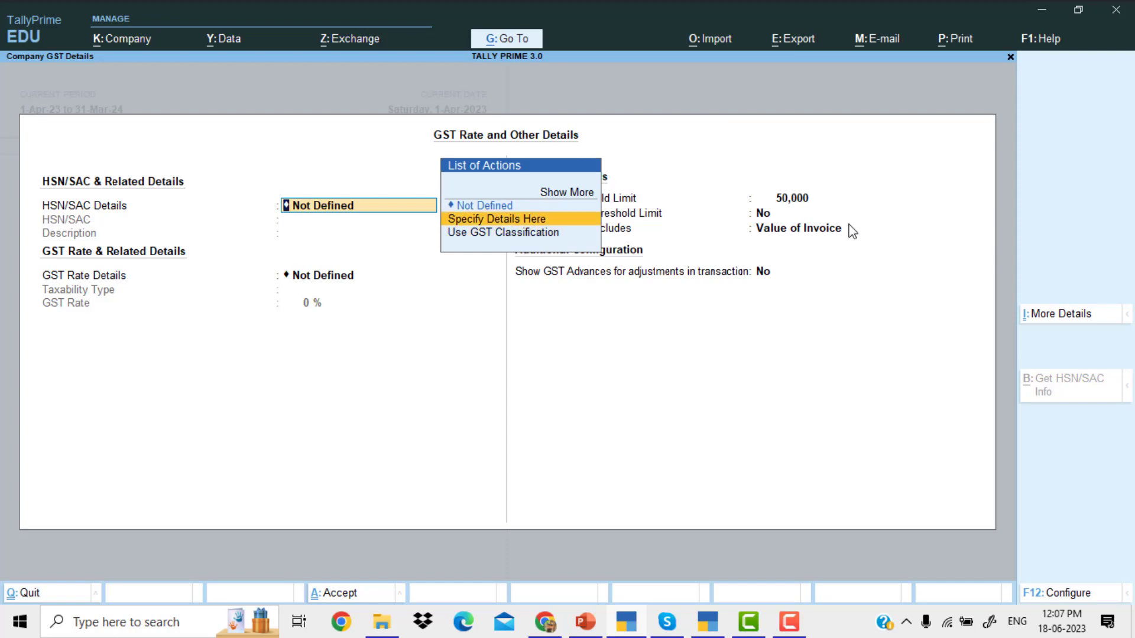
{"action": "left_click", "coordinate": [712, 627]}
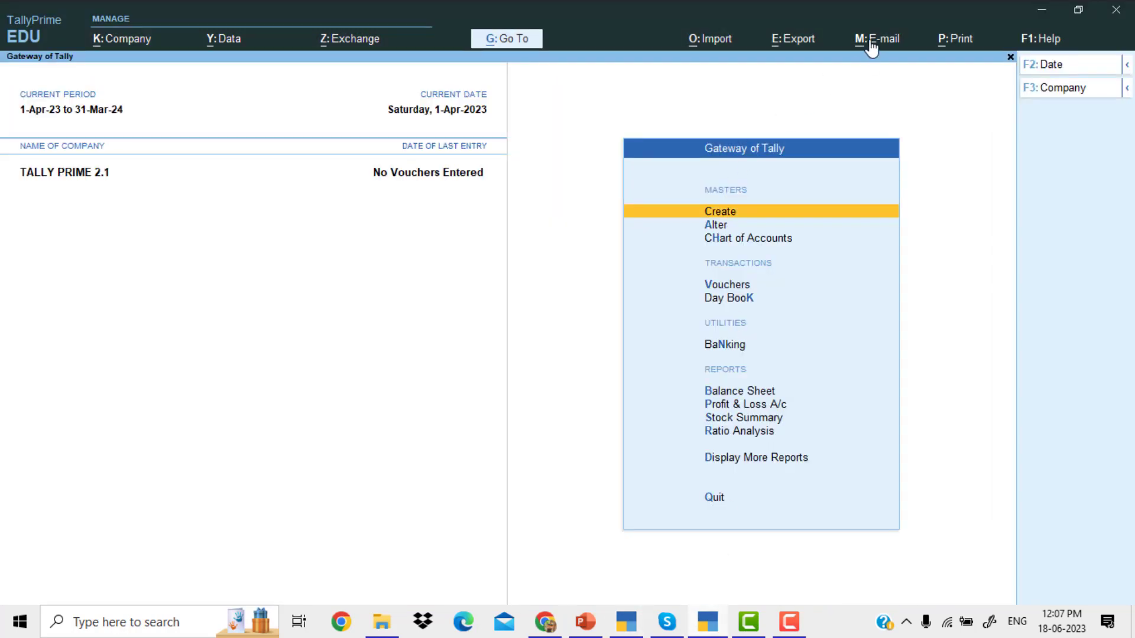
- Open the 2.1 company's GST details, accepting Andhra Pradesh and the GSTIN warning
{"action": "left_click", "coordinate": [146, 52]}
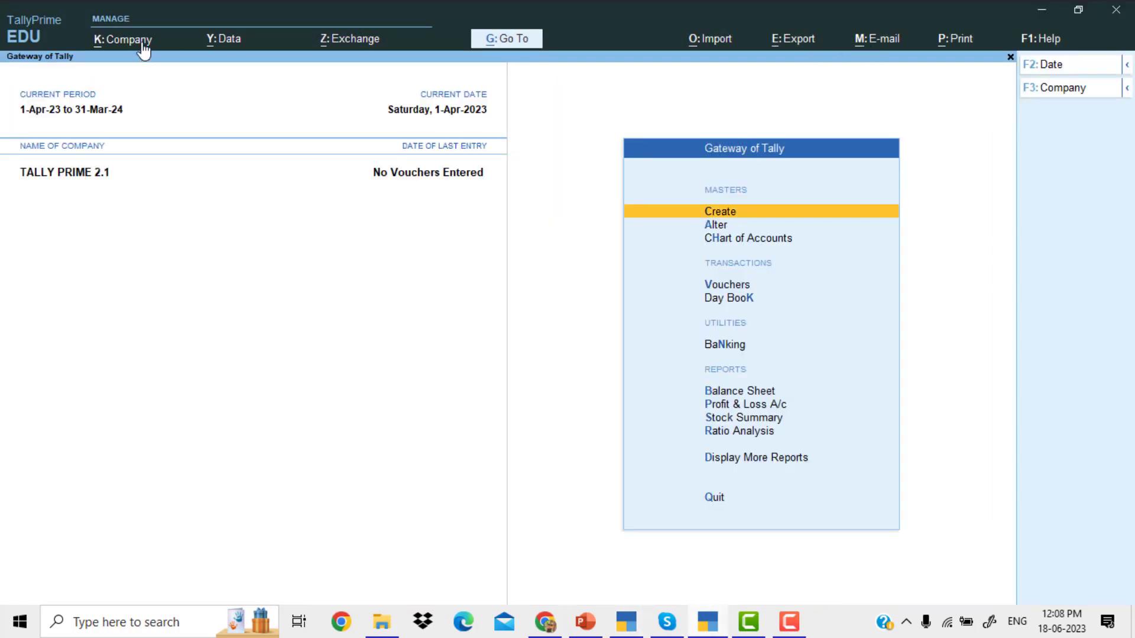
{"action": "left_click", "coordinate": [229, 276]}
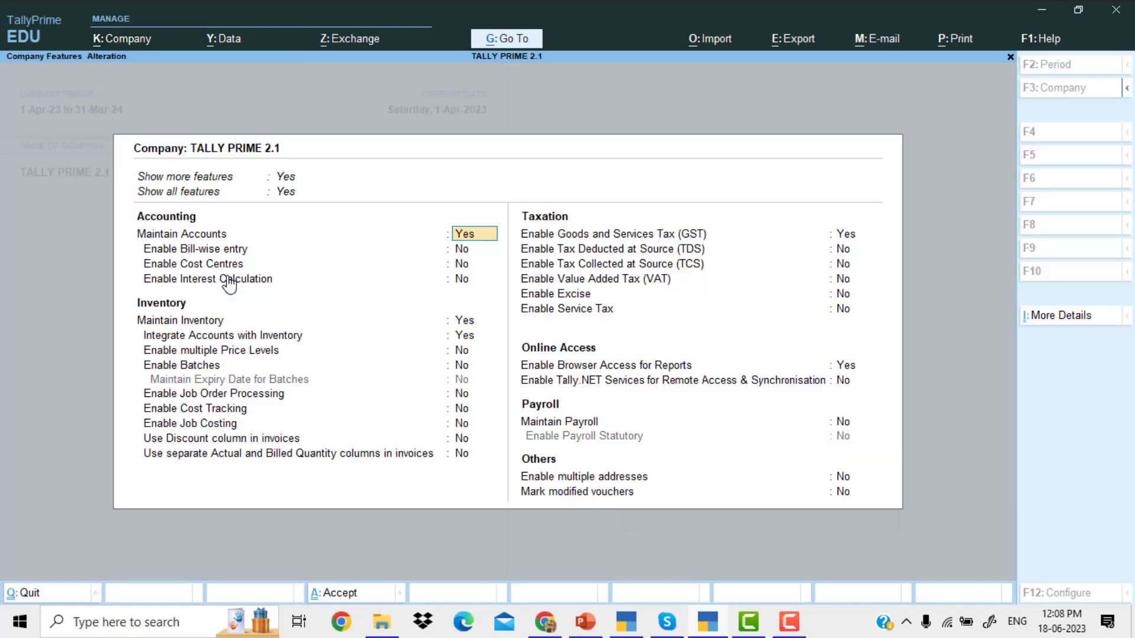
{"action": "left_click", "coordinate": [846, 235]}
{"action": "left_click", "coordinate": [848, 235]}
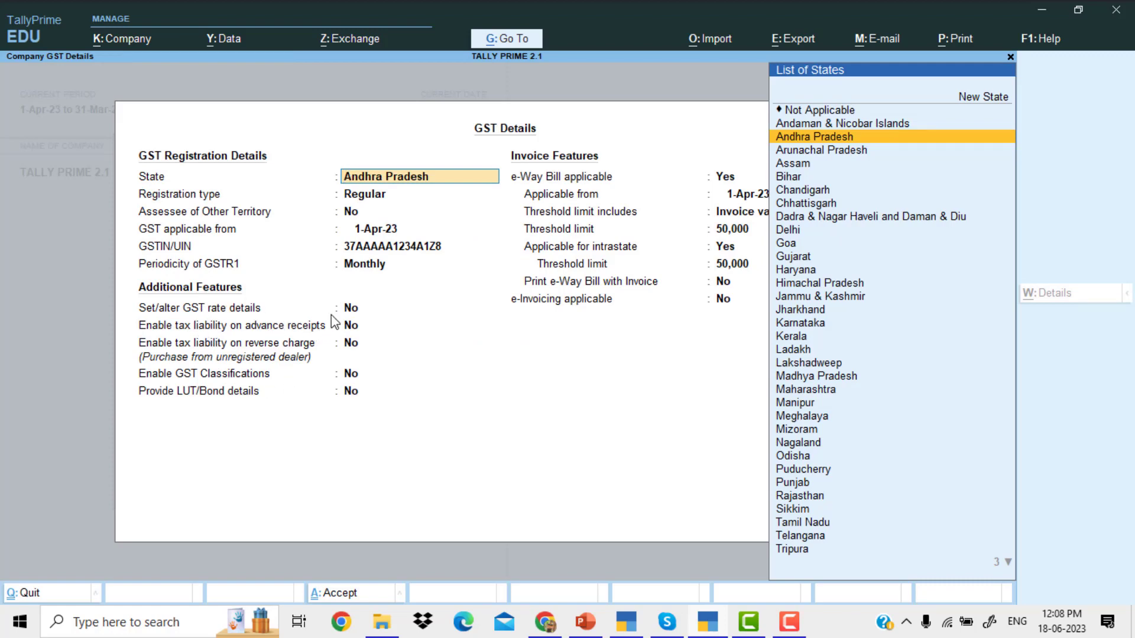
{"action": "key", "text": "Return"}
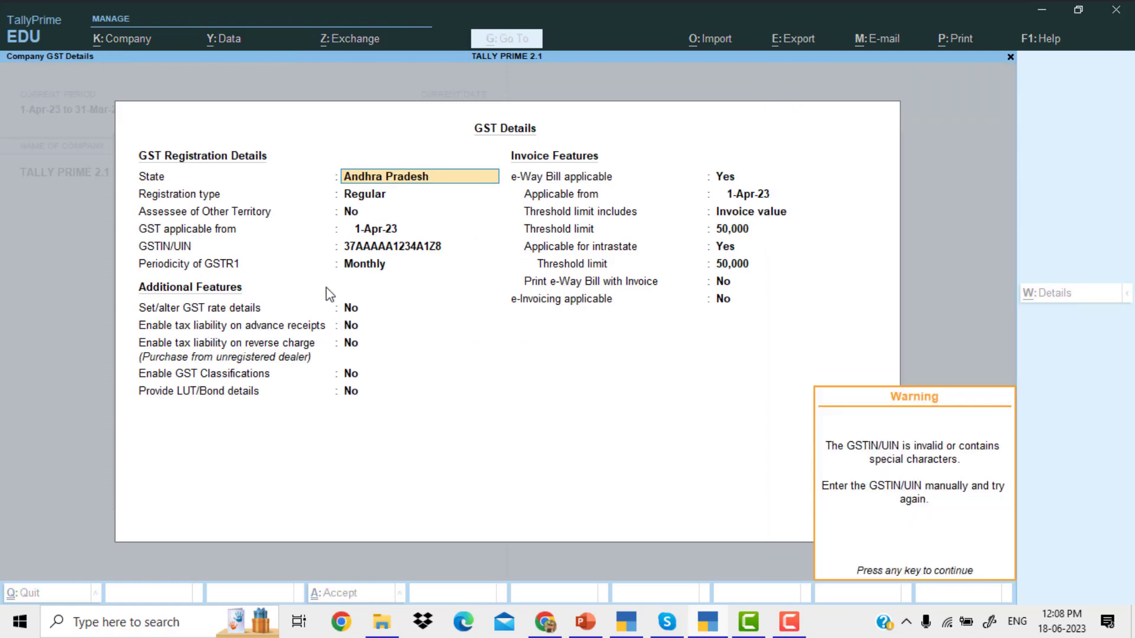
{"action": "key", "text": "Return"}
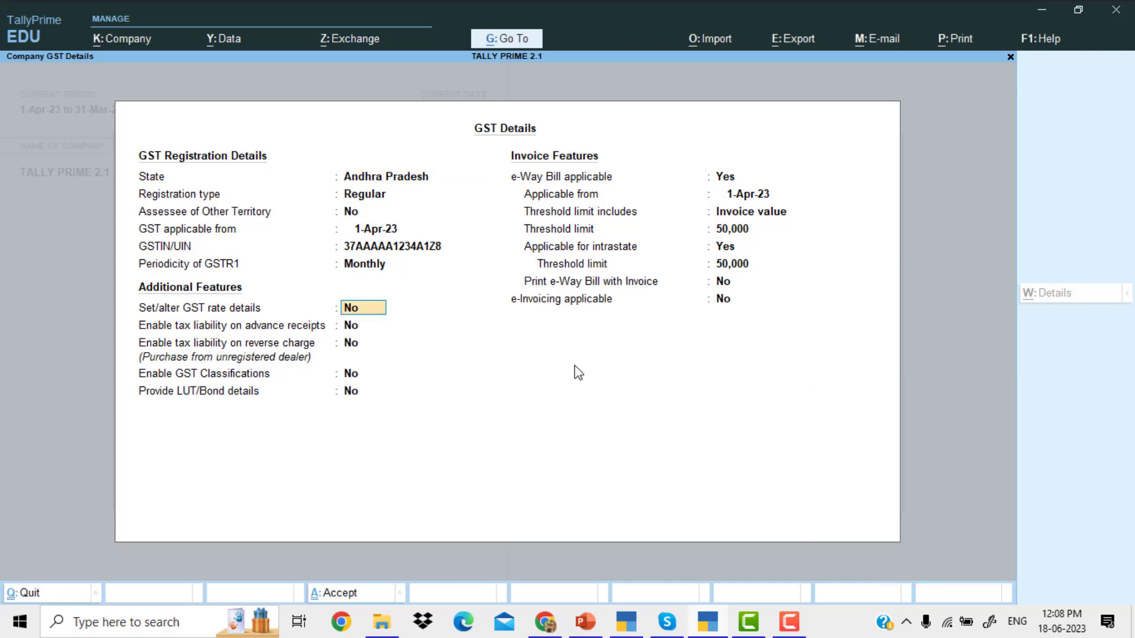
- Alt+Tab back to the TALLY PRIME 3.0 GST Rate and Other Details screen
{"action": "key", "text": "alt+Tab"}
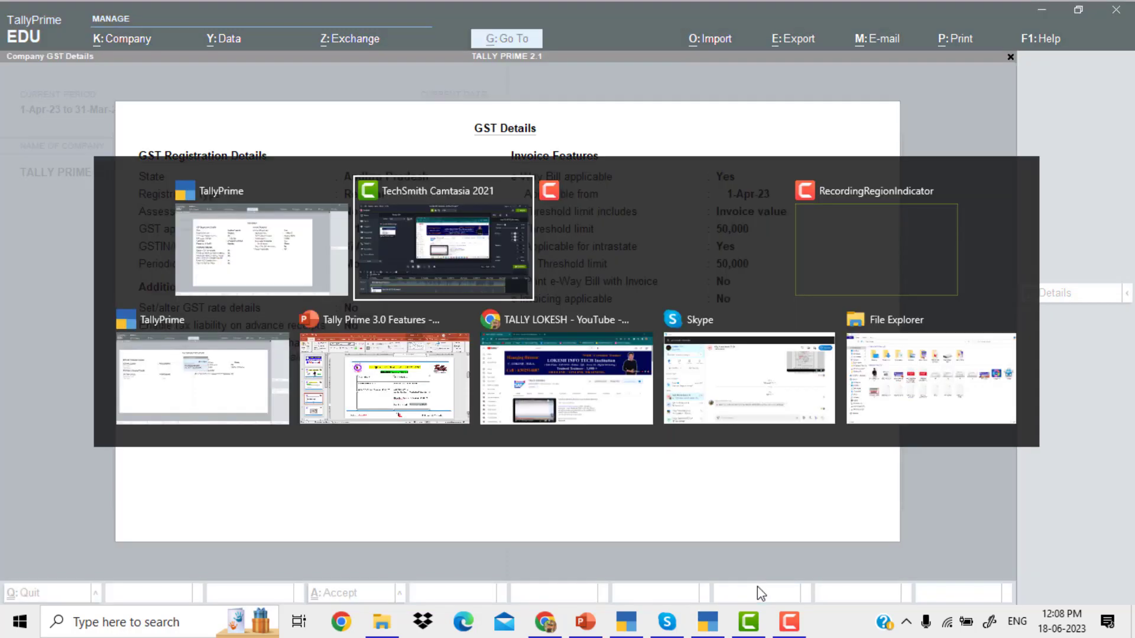
{"action": "key", "text": "alt+Tab"}
{"action": "key", "text": "alt+Tab"}
{"action": "key", "text": "alt+Tab"}
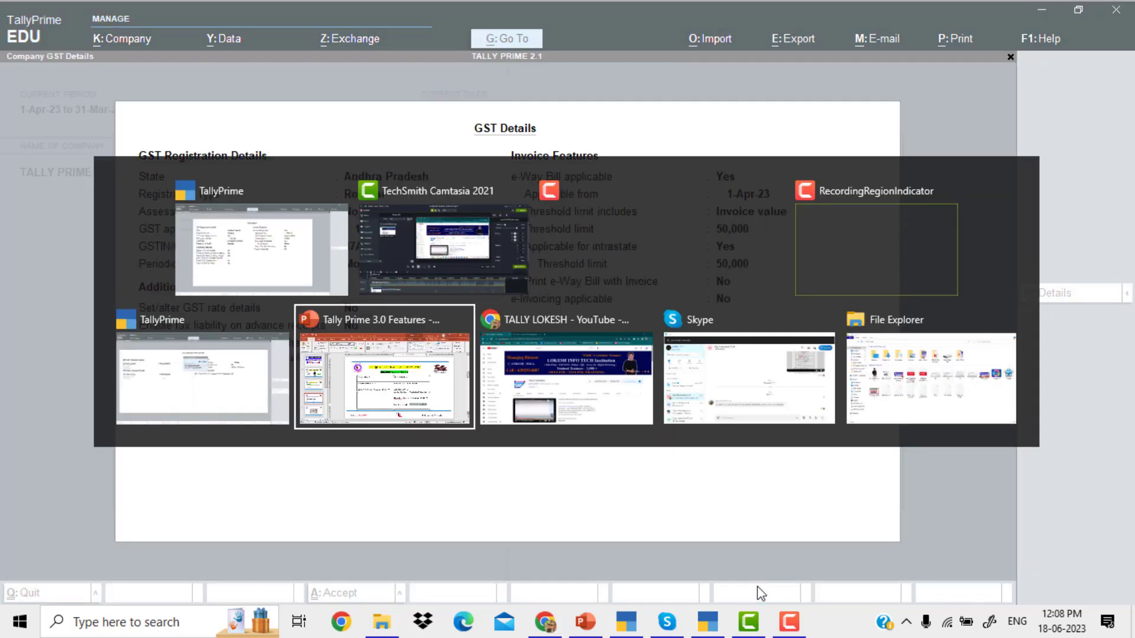
{"action": "key", "text": "alt+Tab"}
{"action": "key", "text": "alt+Tab"}
{"action": "key", "text": "alt+Tab"}
{"action": "key", "text": "alt+Tab"}
{"action": "key", "text": "alt+Tab"}
{"action": "key", "text": "alt+Tab"}
{"action": "key", "text": "alt+Tab"}
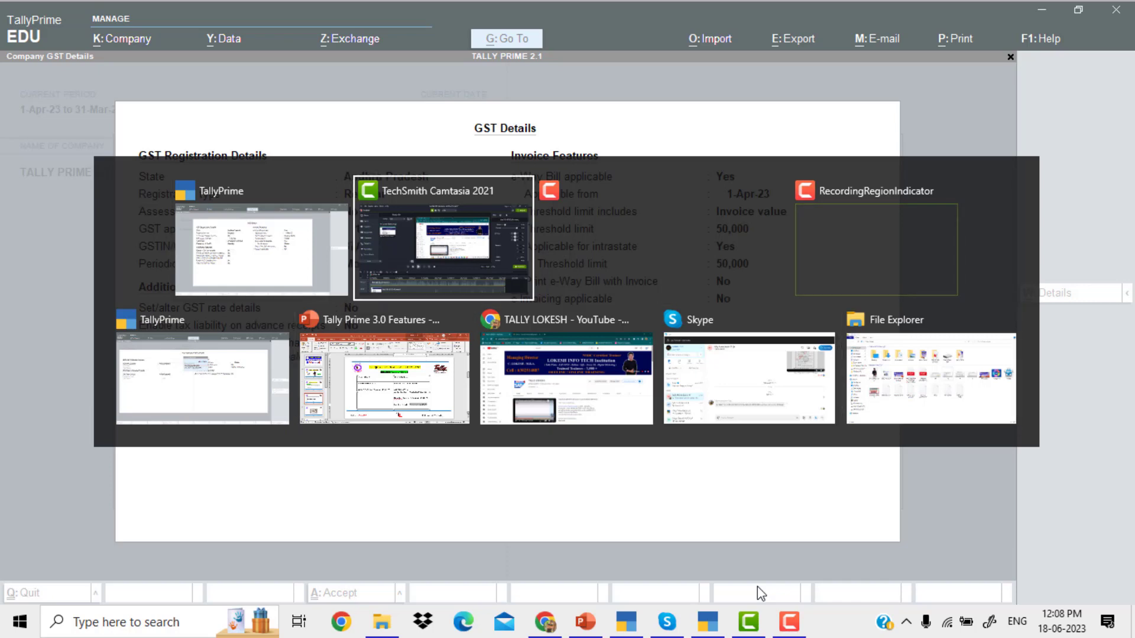
{"action": "key", "text": "alt+Tab"}
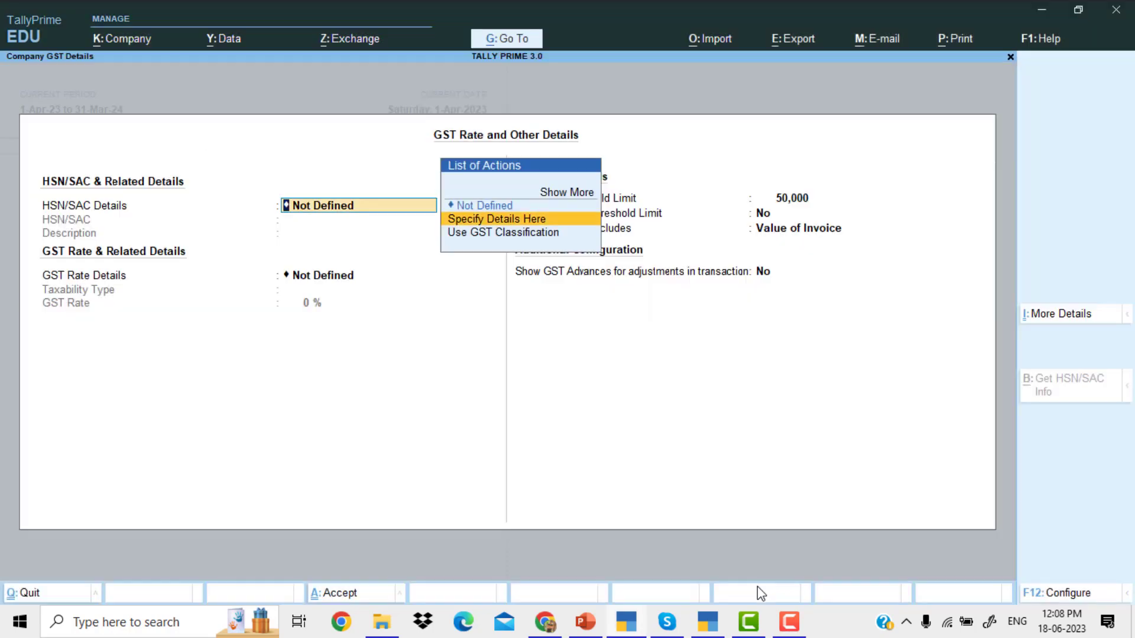
- Specify HSN/SAC 4587 here, effective 1-Apr-23
{"action": "key", "text": "Return"}
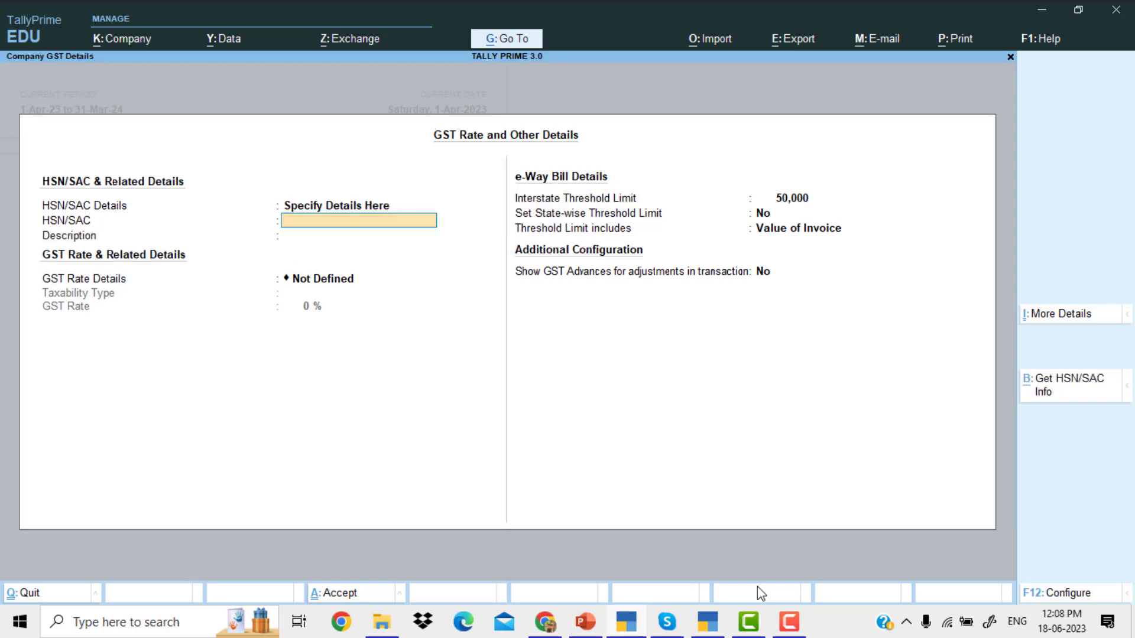
{"action": "type", "text": "4587"}
{"action": "key", "text": "Return"}
{"action": "key", "text": "ctrl+a"}
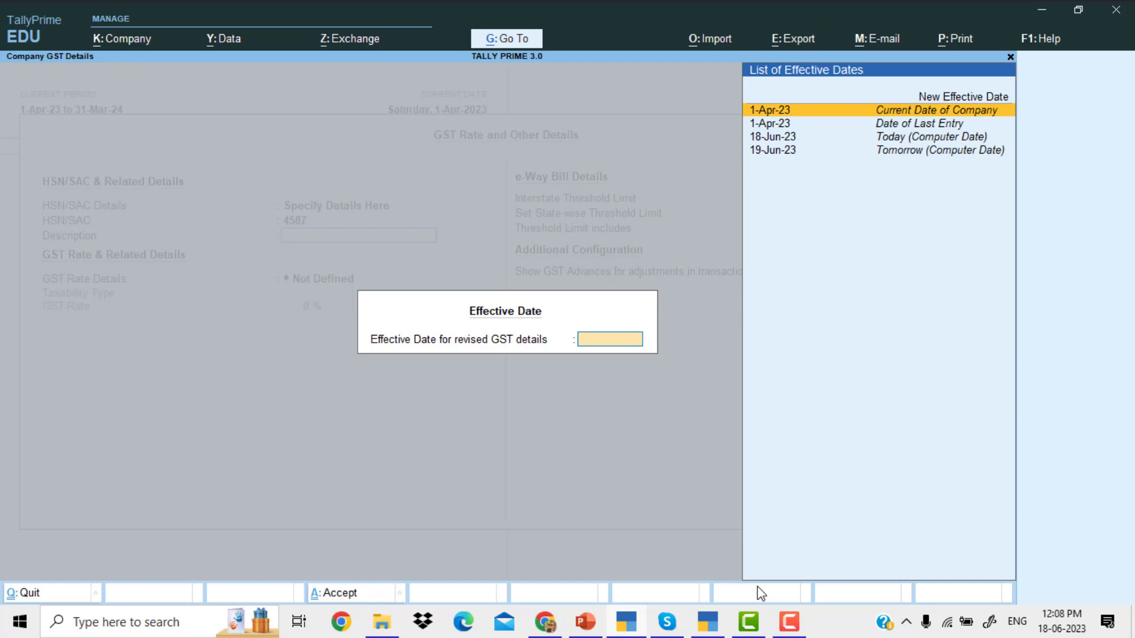
{"action": "key", "text": "Return"}
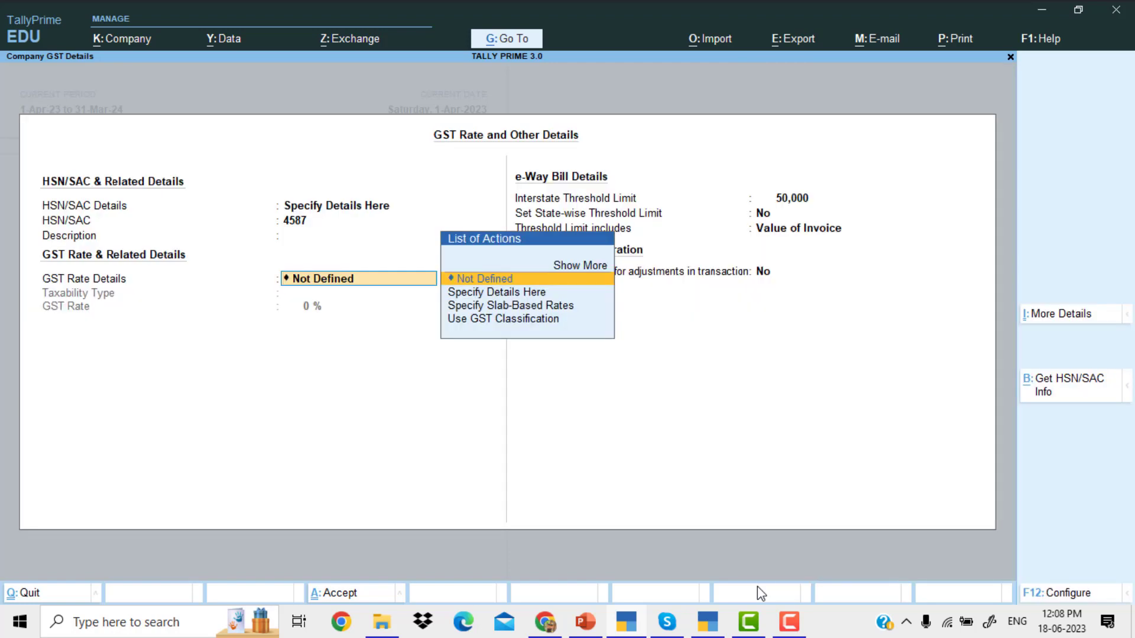
- Set GST rate details to Taxable 18%, save company features, and reopen F11
{"action": "key", "text": "Down"}
{"action": "key", "text": "Return"}
{"action": "key", "text": "Return"}
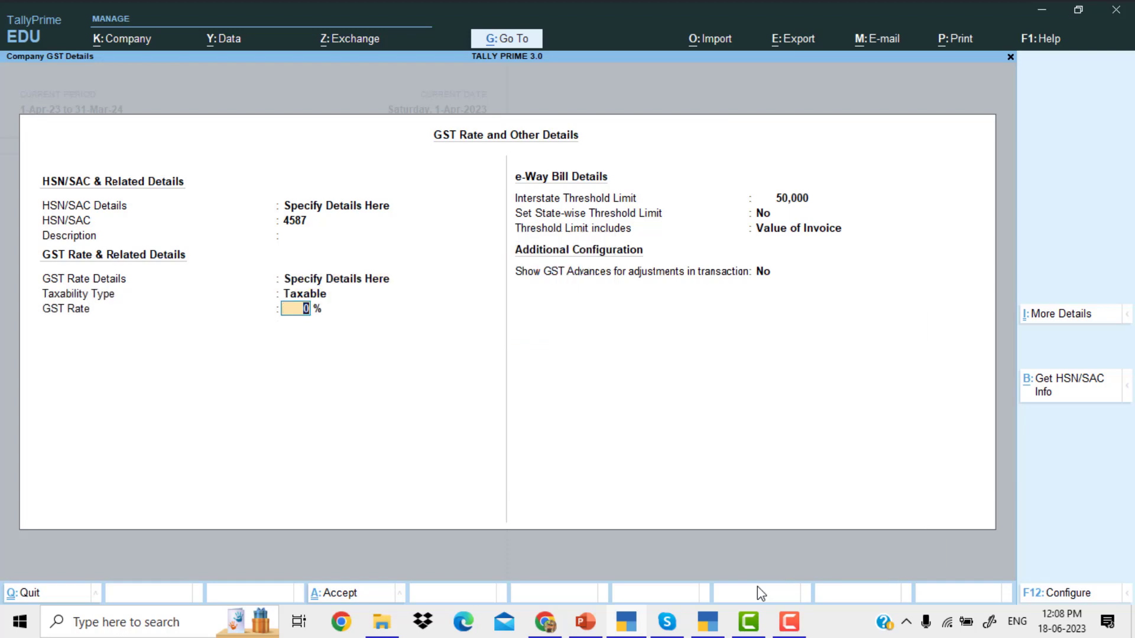
{"action": "type", "text": "18"}
{"action": "key", "text": "Return"}
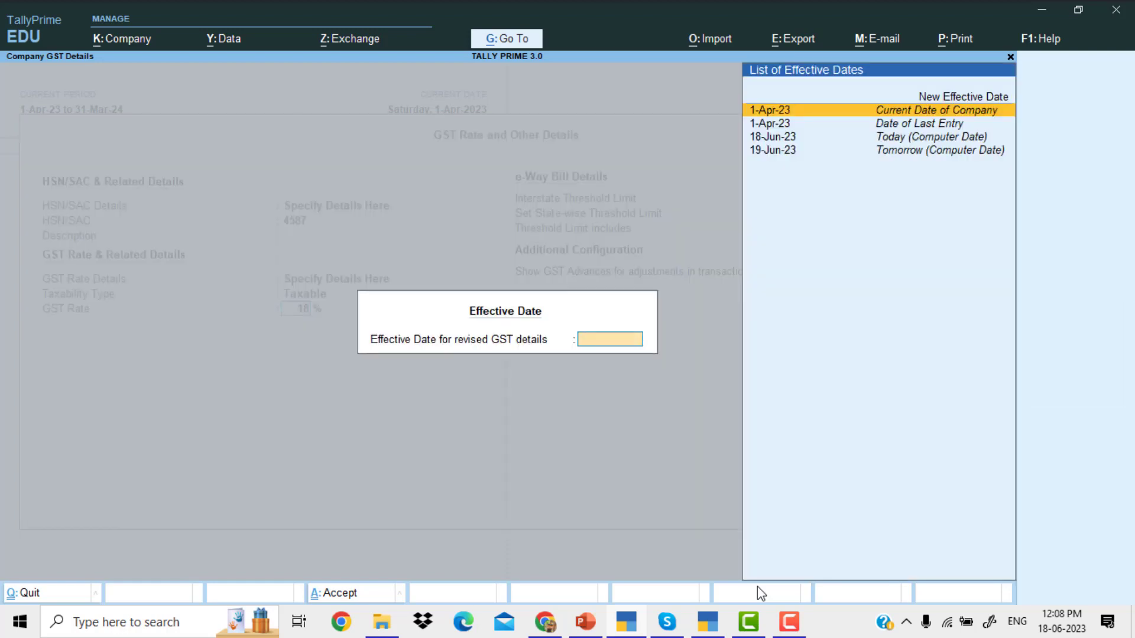
{"action": "key", "text": "Return"}
{"action": "key", "text": "Return"}
{"action": "key", "text": "Return"}
{"action": "key", "text": "Return"}
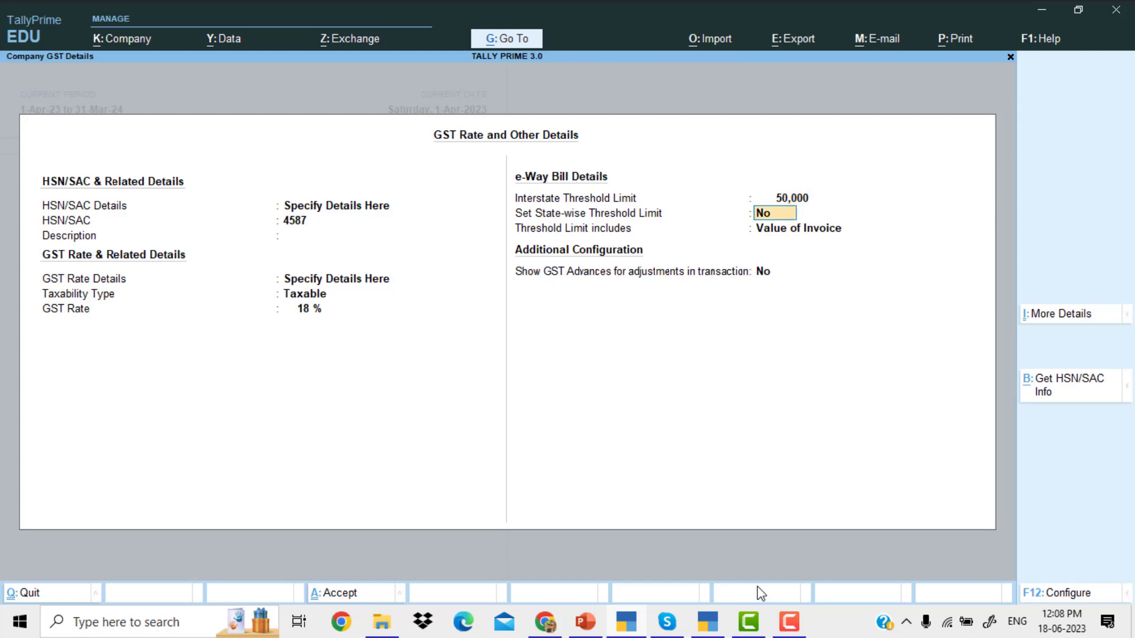
{"action": "key", "text": "Return"}
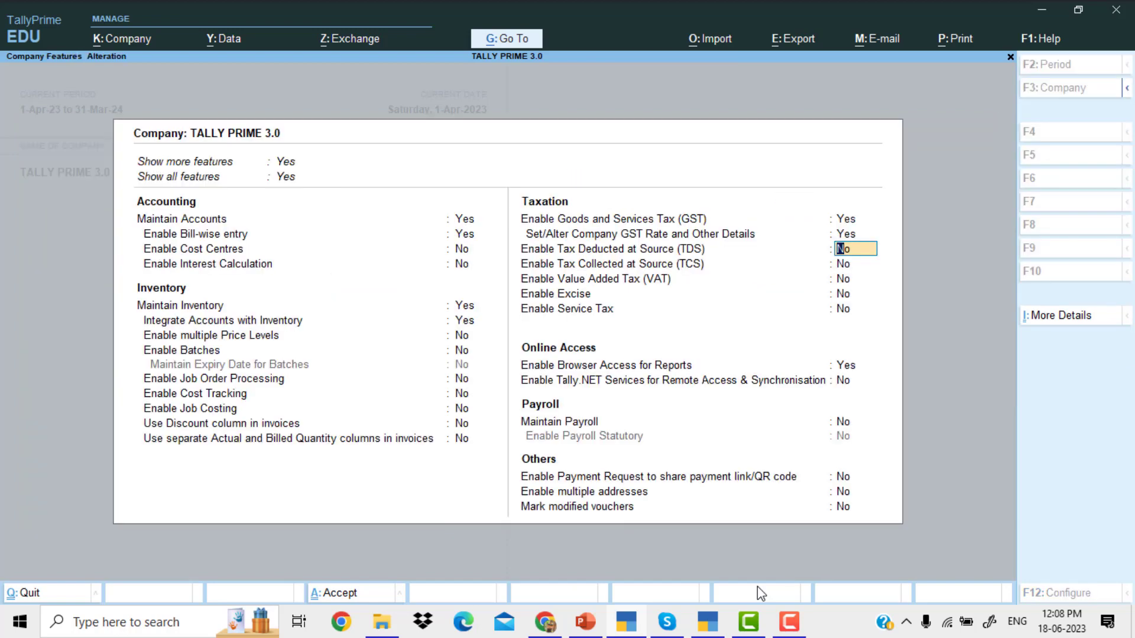
{"action": "key", "text": "ctrl+a"}
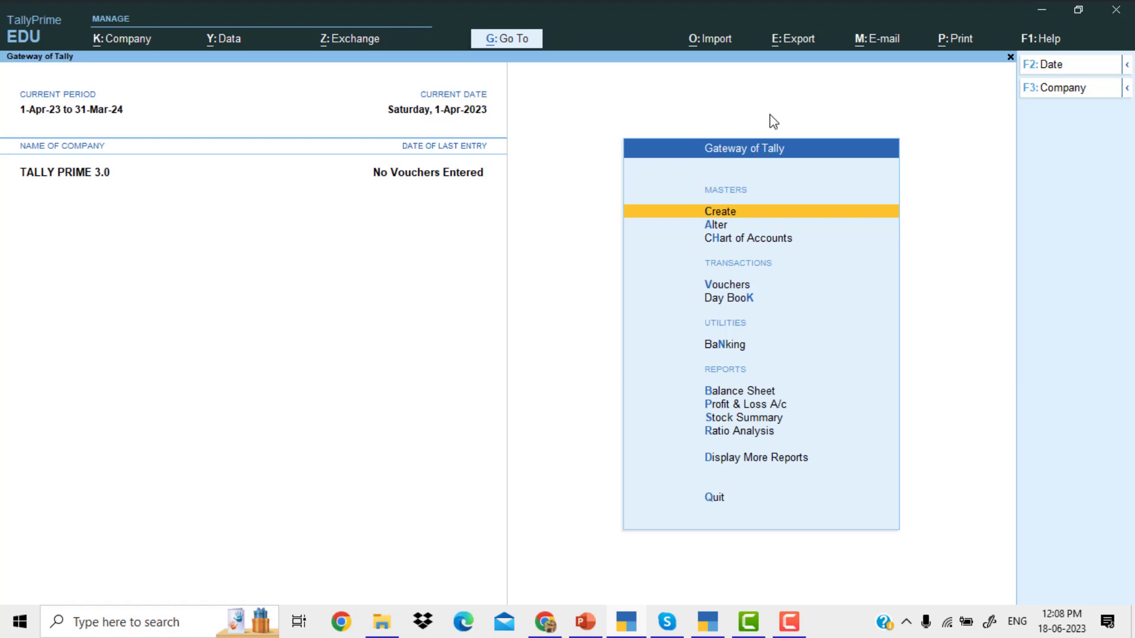
{"action": "key", "text": "F11"}
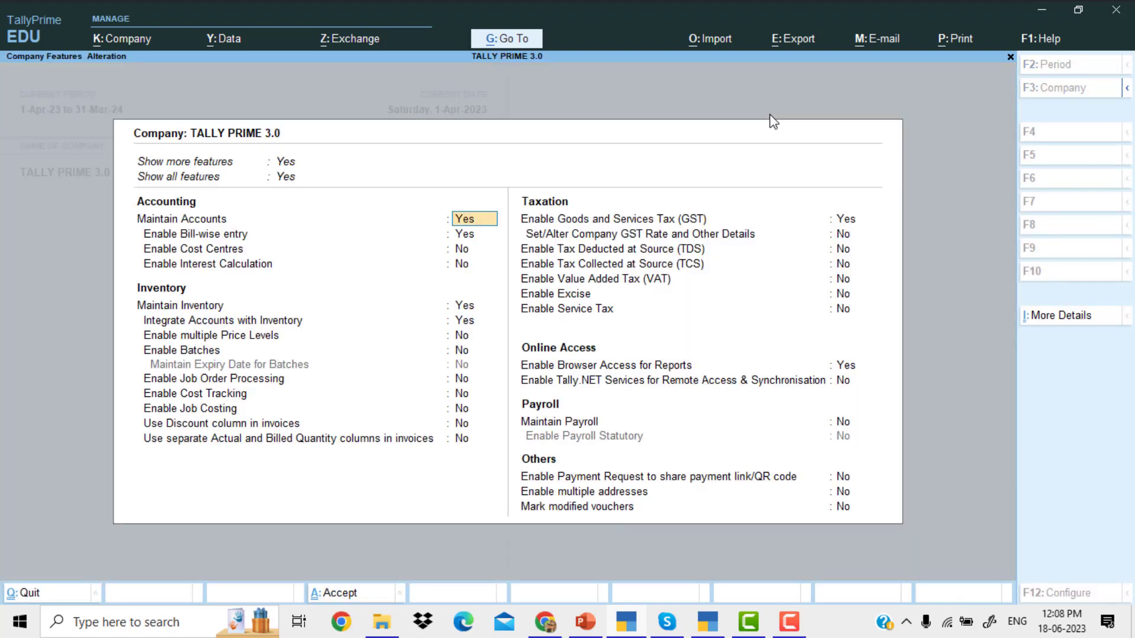
- From Enable GST, bring up the company's GST Registrations list
{"action": "left_click", "coordinate": [845, 221]}
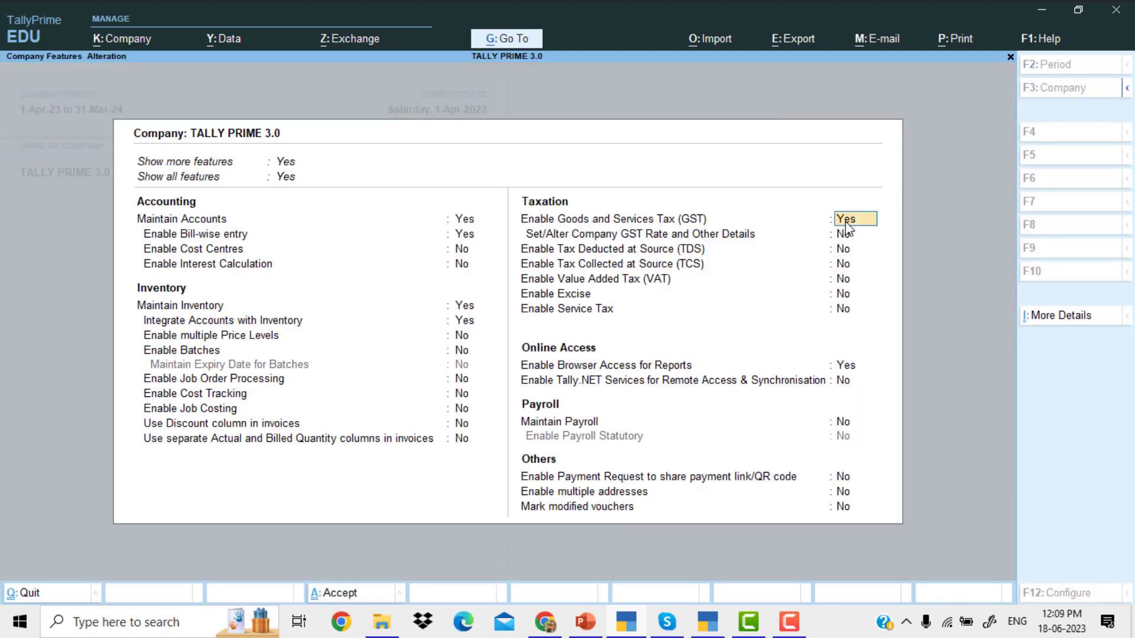
{"action": "key", "text": "Return"}
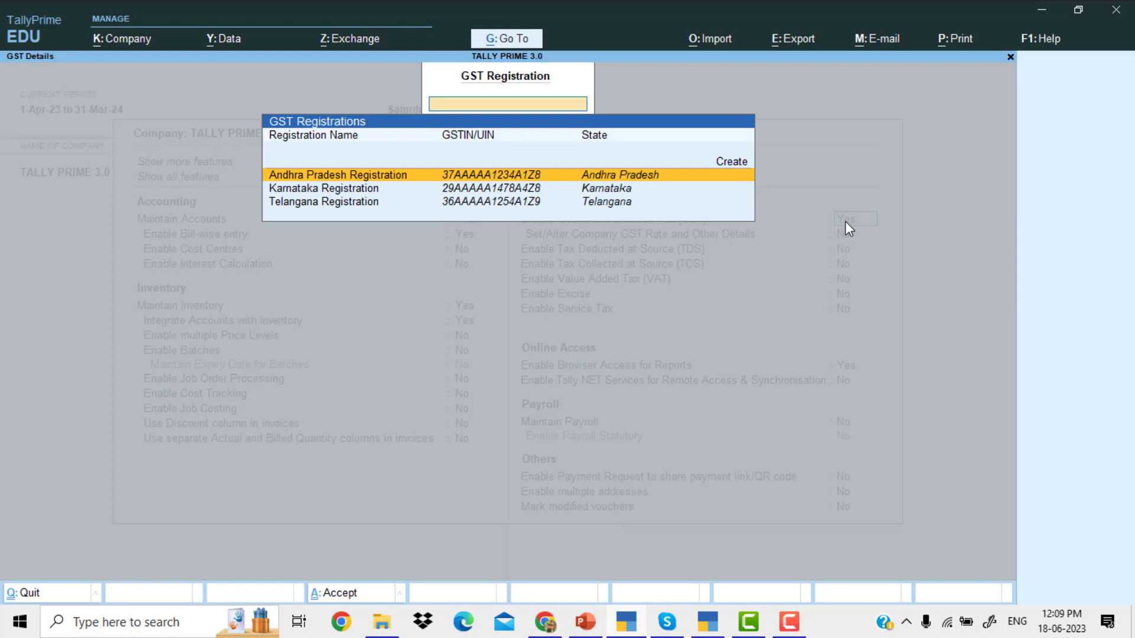
{"action": "key", "text": "Escape"}
{"action": "key", "text": "y"}
- Open the Andhra Pradesh registration, quit without changes, and move to Karnataka
{"action": "key", "text": "Return"}
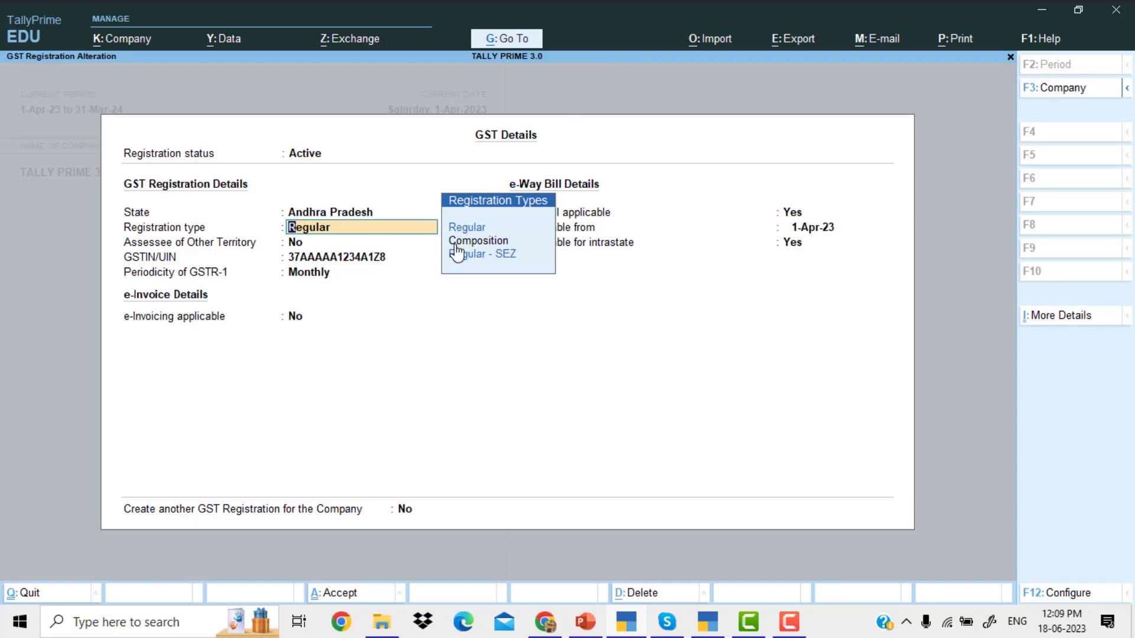
{"action": "key", "text": "Escape"}
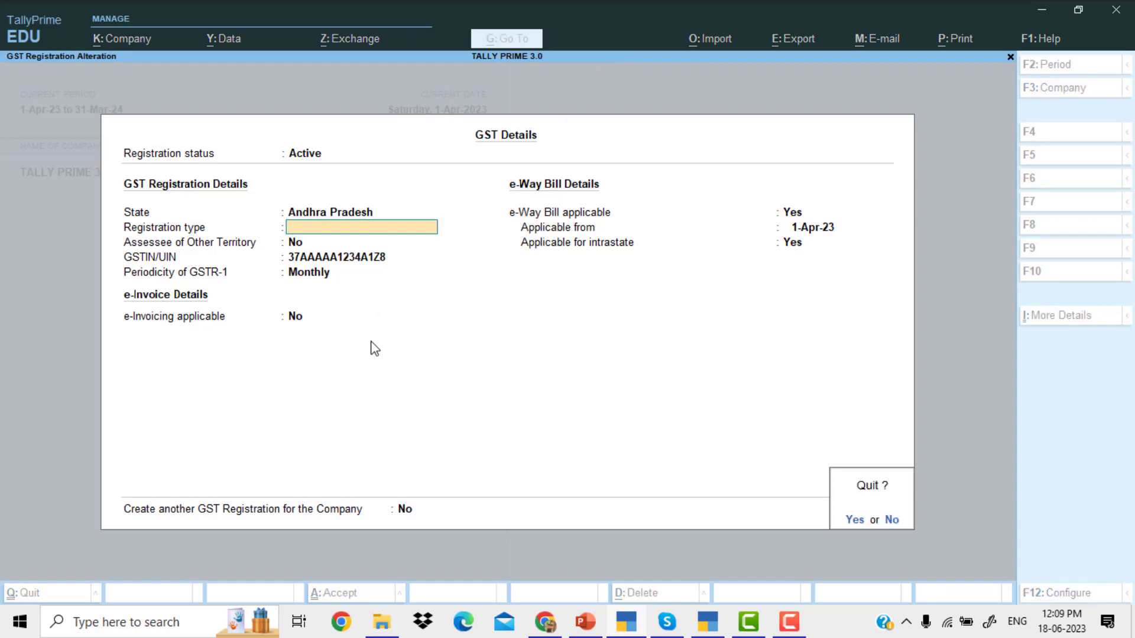
{"action": "key", "text": "y"}
{"action": "key", "text": "Down"}
{"action": "key", "text": "Down"}
{"action": "key", "text": "Up"}
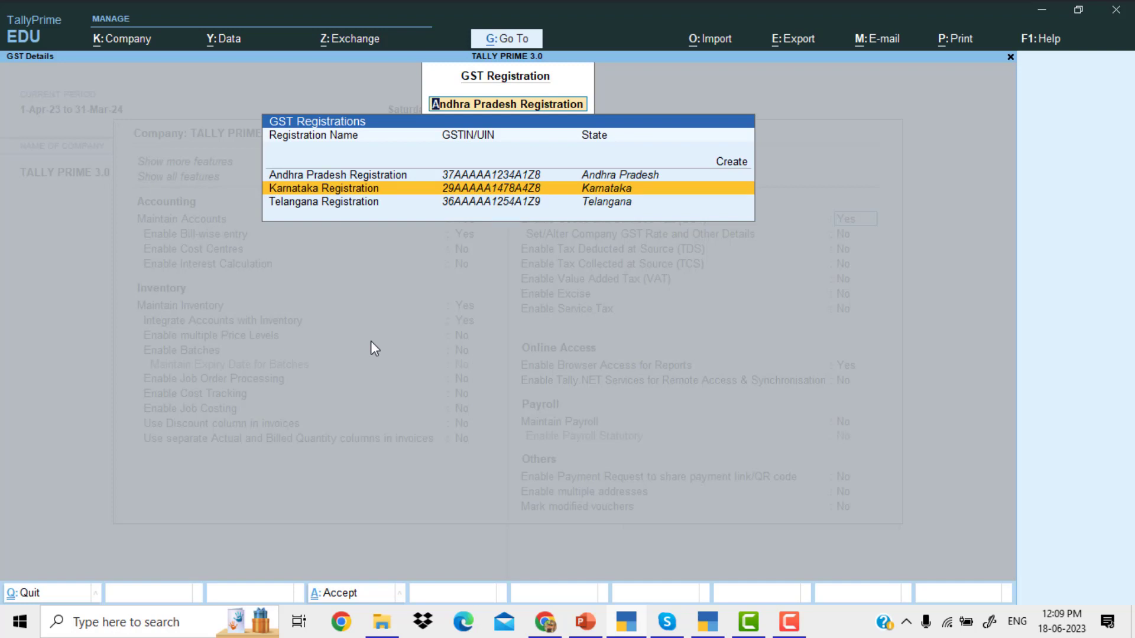
- Mark the Karnataka registration Inactive effective 1-Apr-23, save it, and return to company features
{"action": "key", "text": "Return"}
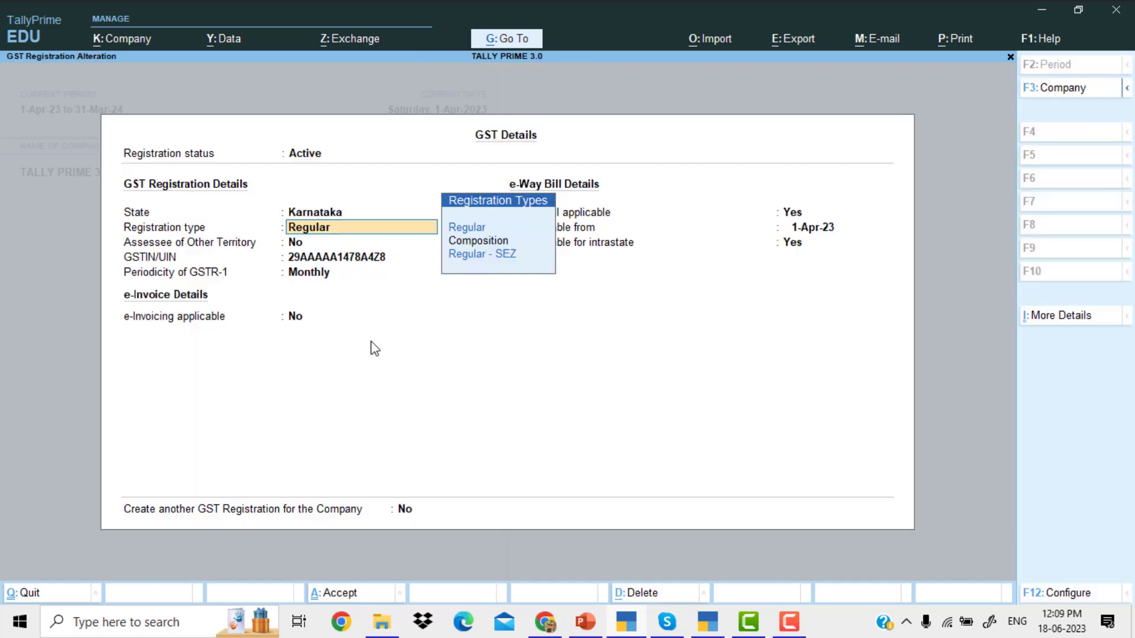
{"action": "left_click", "coordinate": [307, 155]}
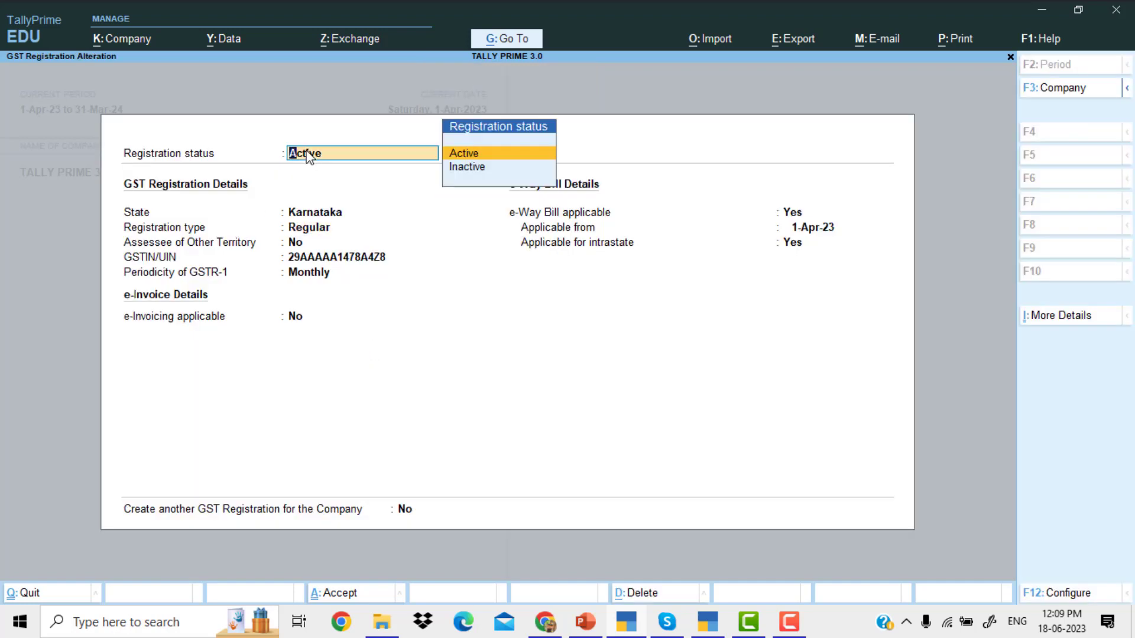
{"action": "key", "text": "Down"}
{"action": "key", "text": "Return"}
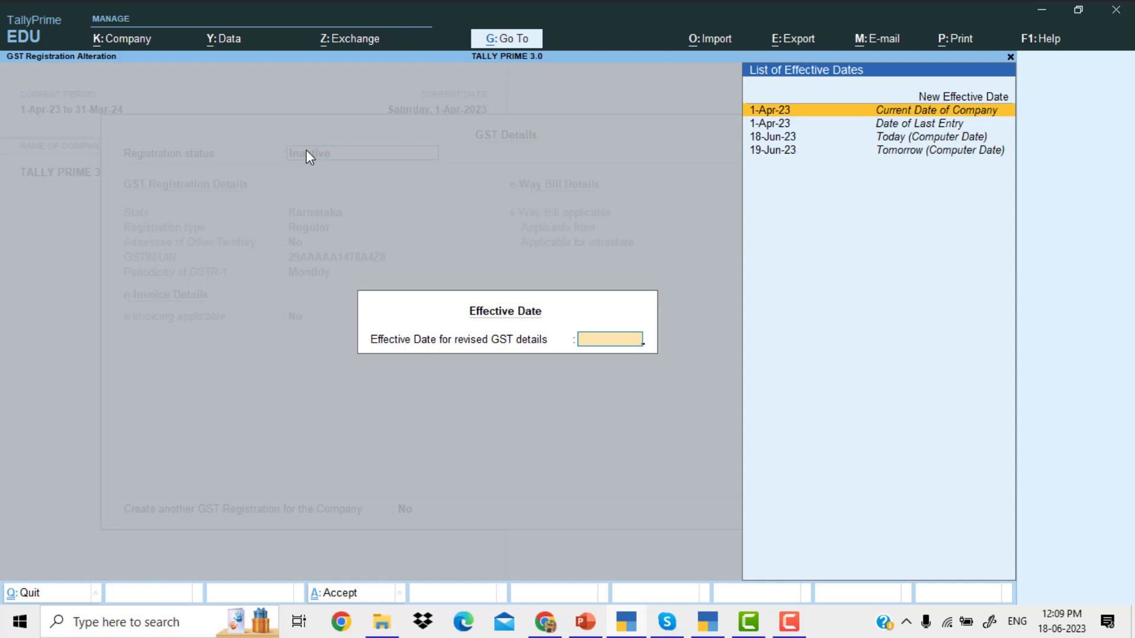
{"action": "key", "text": "Up"}
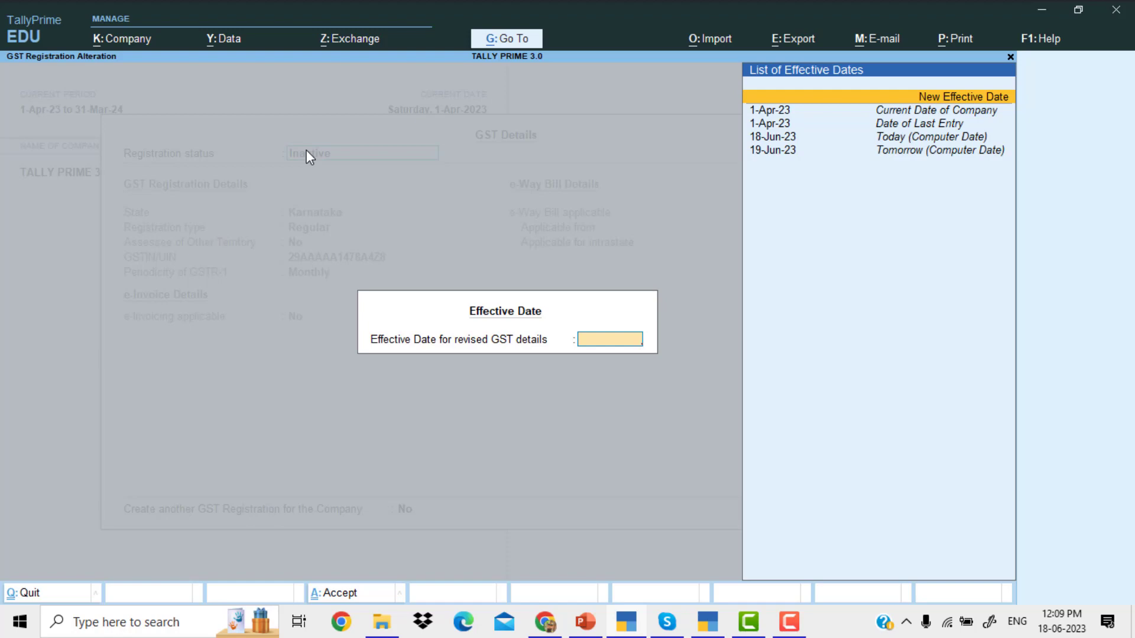
{"action": "key", "text": "Down"}
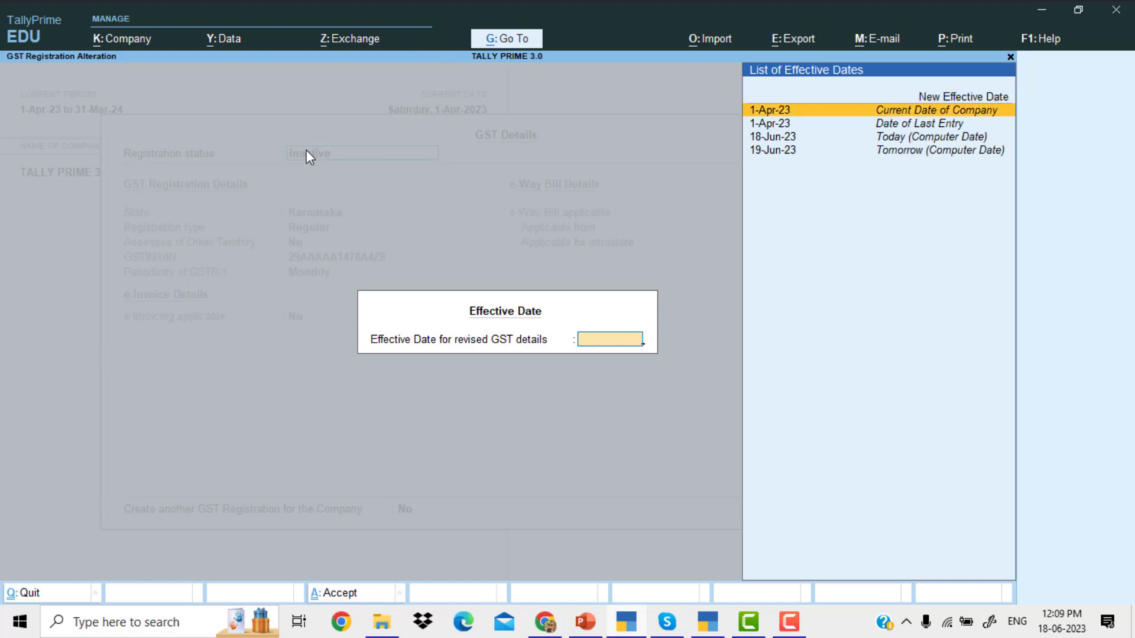
{"action": "key", "text": "Return"}
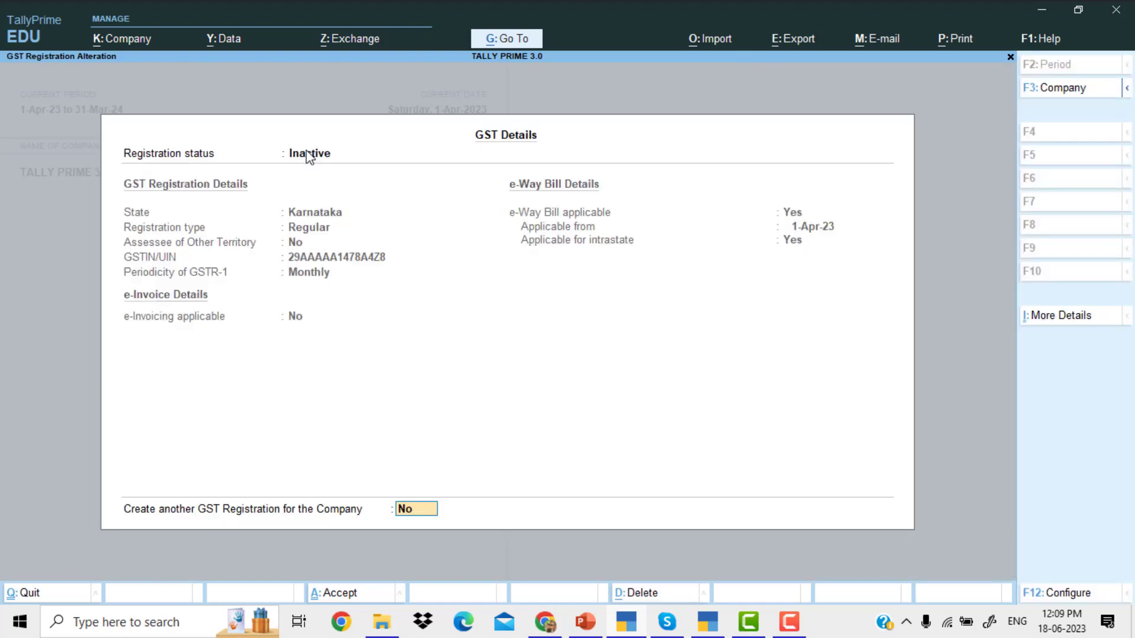
{"action": "key", "text": "Return"}
{"action": "key", "text": "Return"}
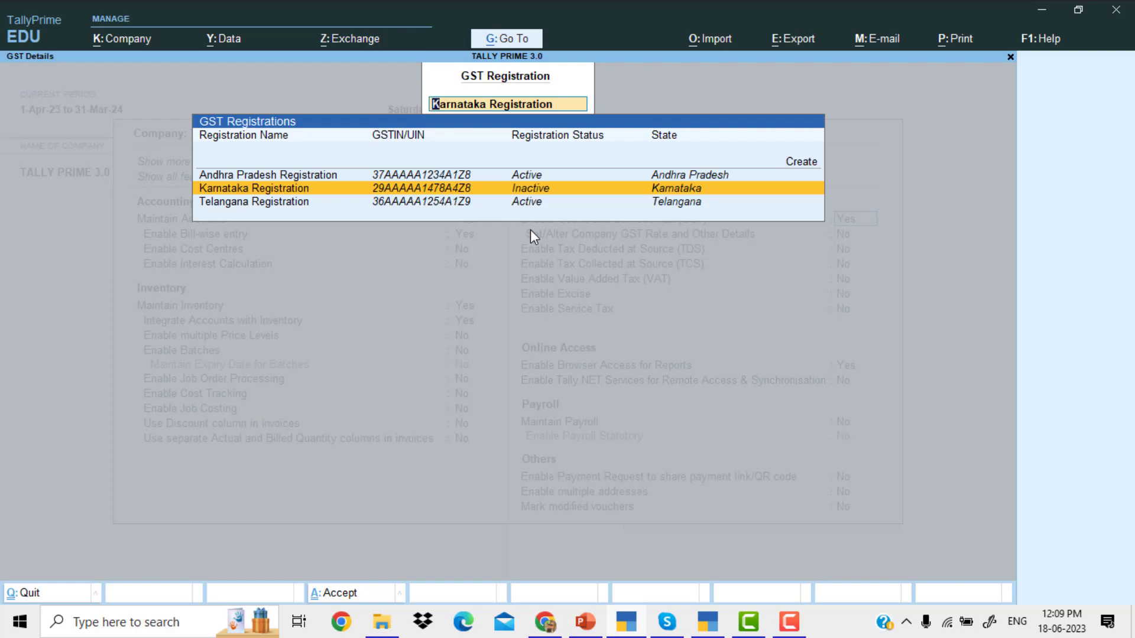
{"action": "key", "text": "Escape"}
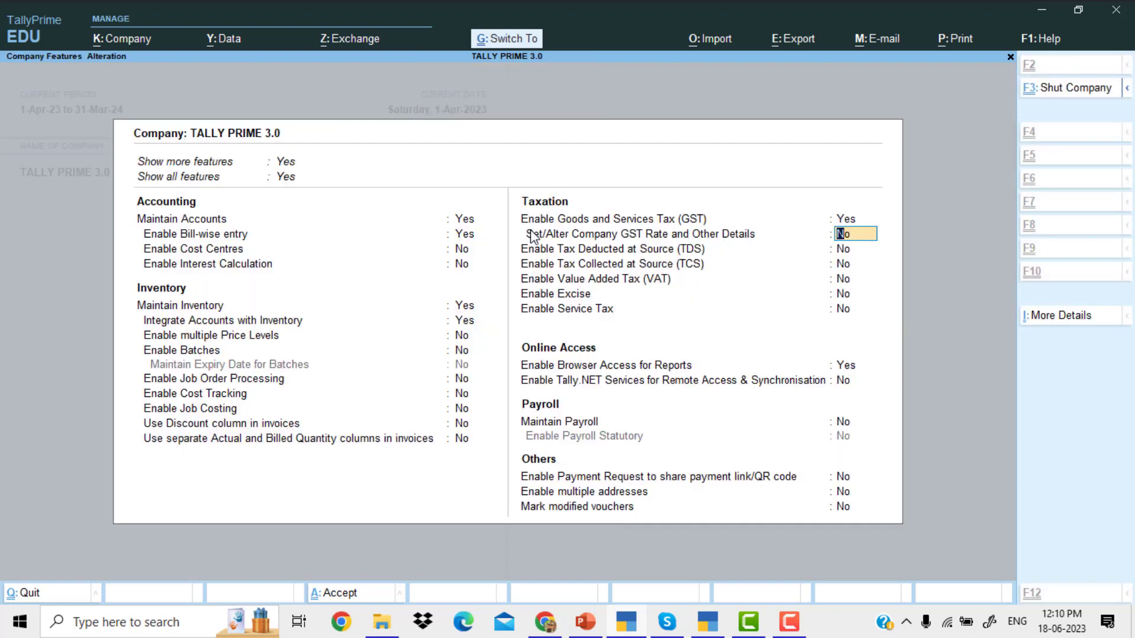
- Save the 3.0 company features, then accept the 2.1 company's GST details and features
{"action": "key", "text": "ctrl+a"}
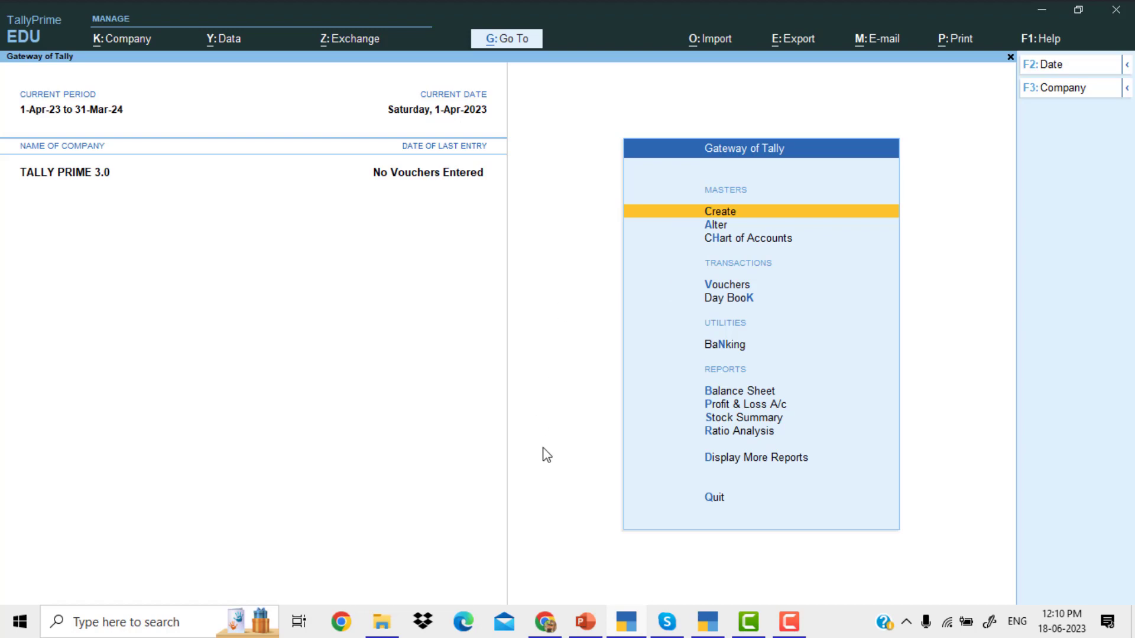
{"action": "left_click", "coordinate": [631, 622]}
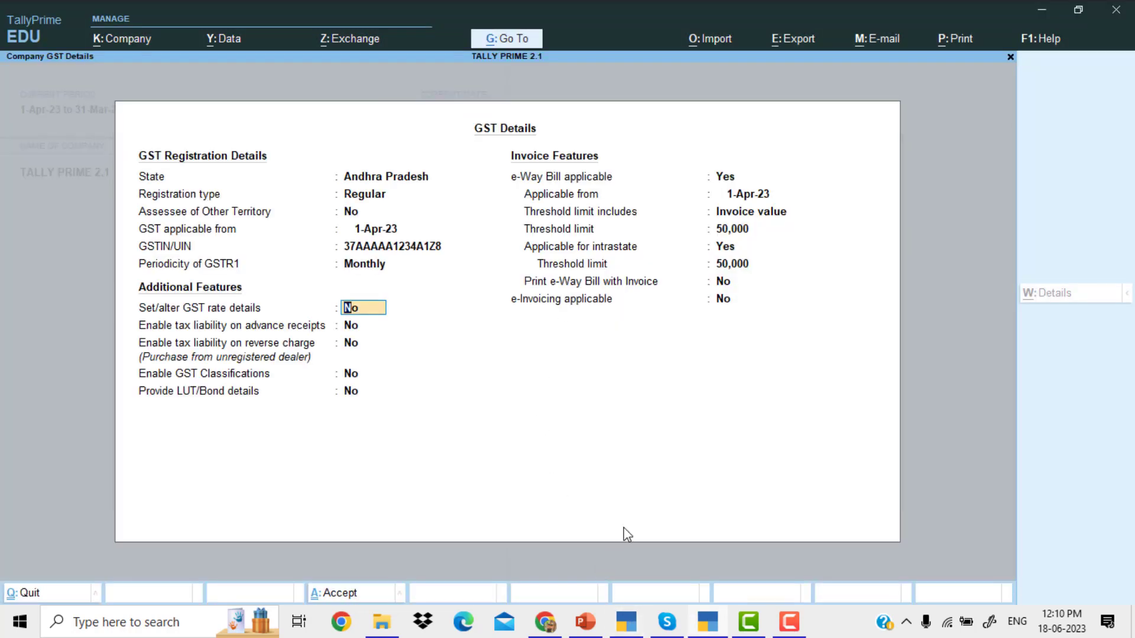
{"action": "key", "text": "ctrl+a"}
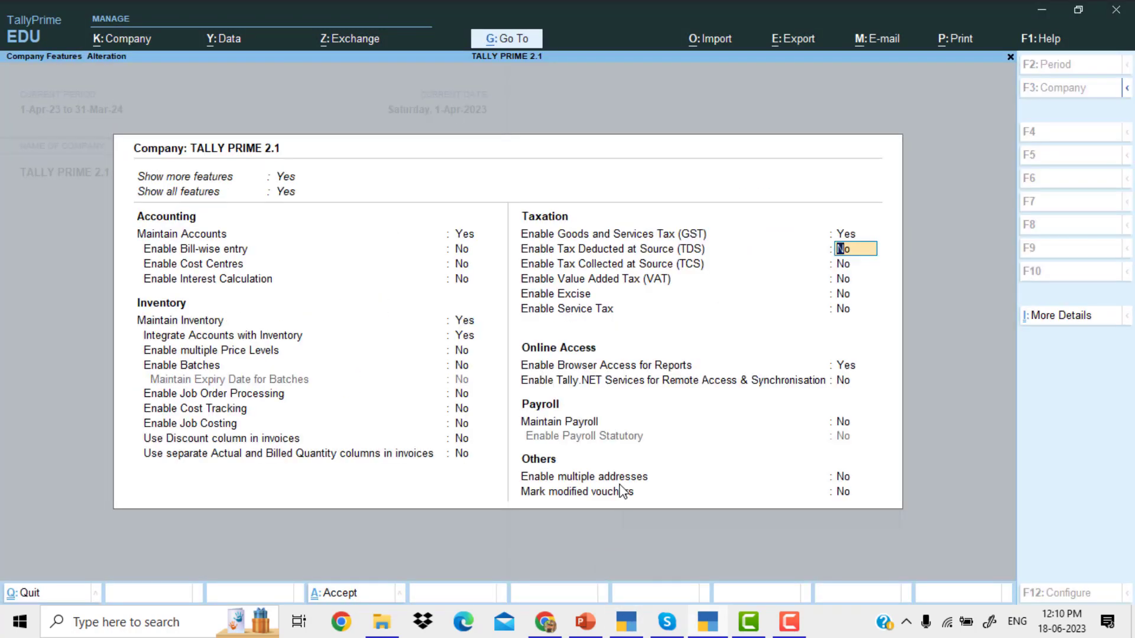
{"action": "key", "text": "ctrl+a"}
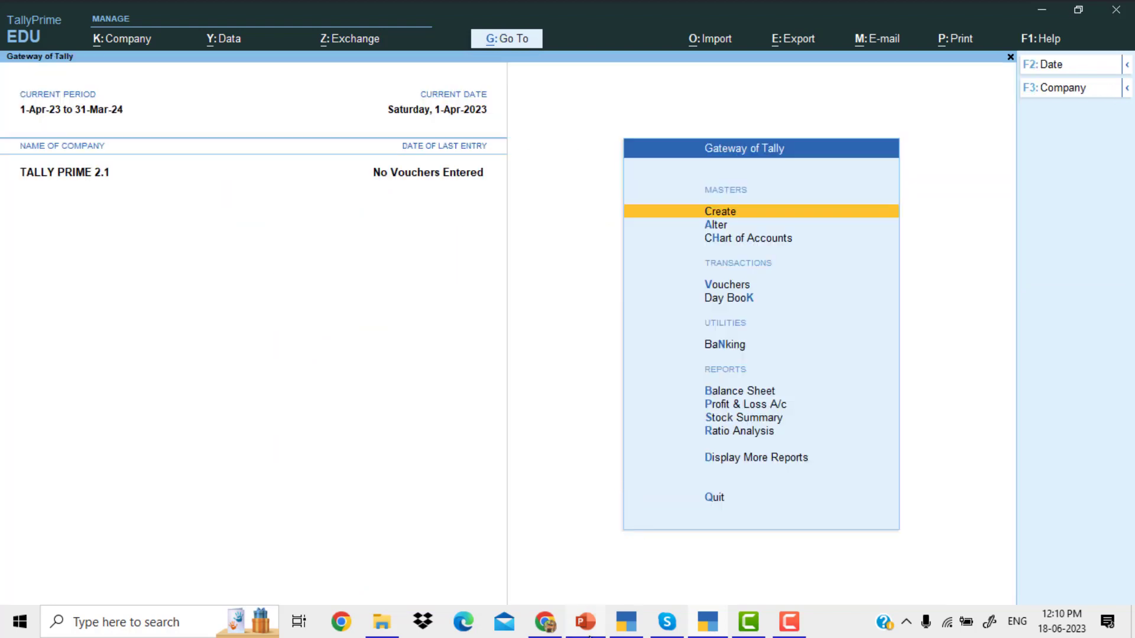